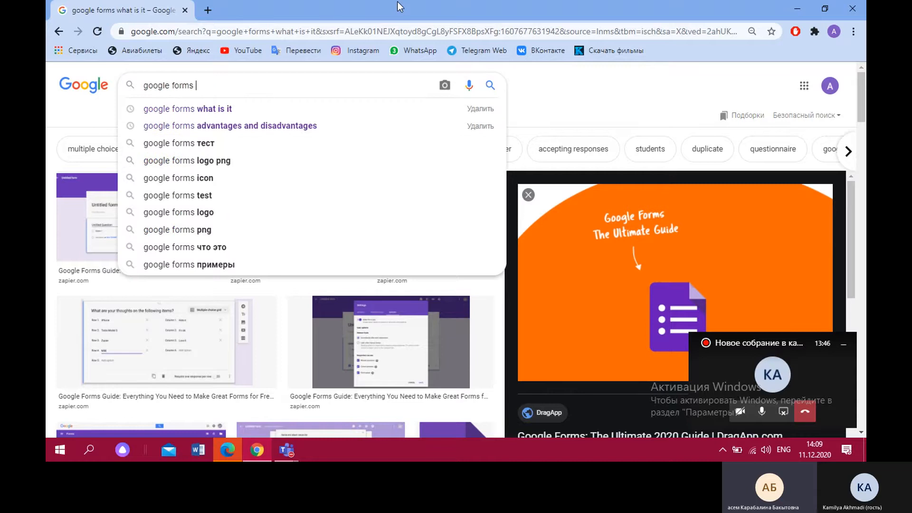
Search Google Images for "google forms advantages and disadvantages"
{"action": "type", "text": "va"}
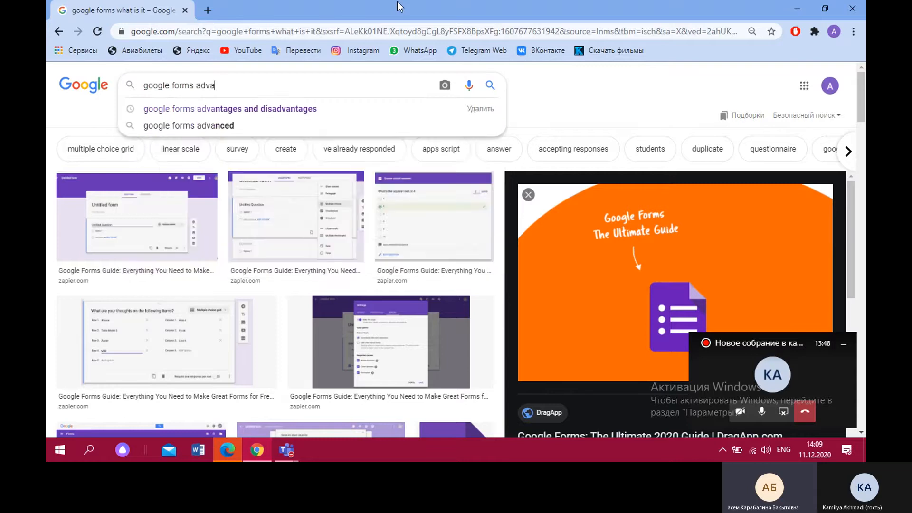
{"action": "type", "text": "ntages"}
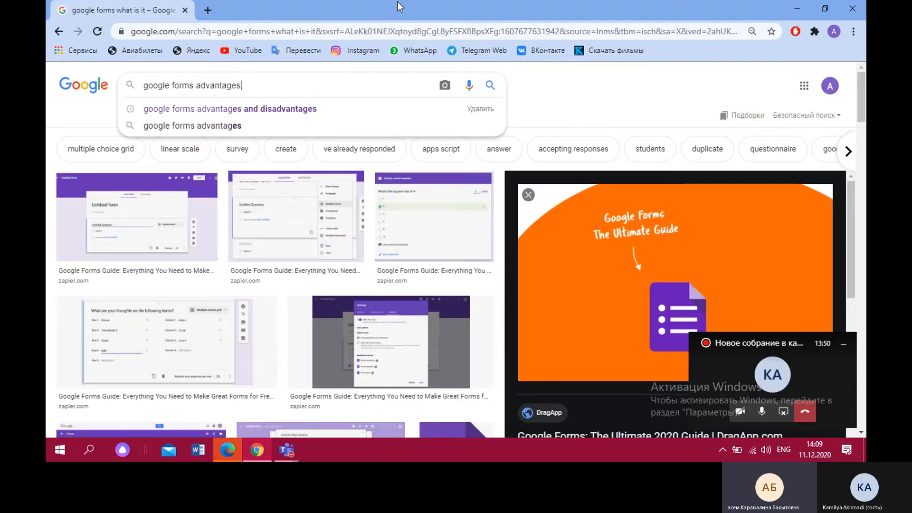
{"action": "left_click", "coordinate": [378, 105]}
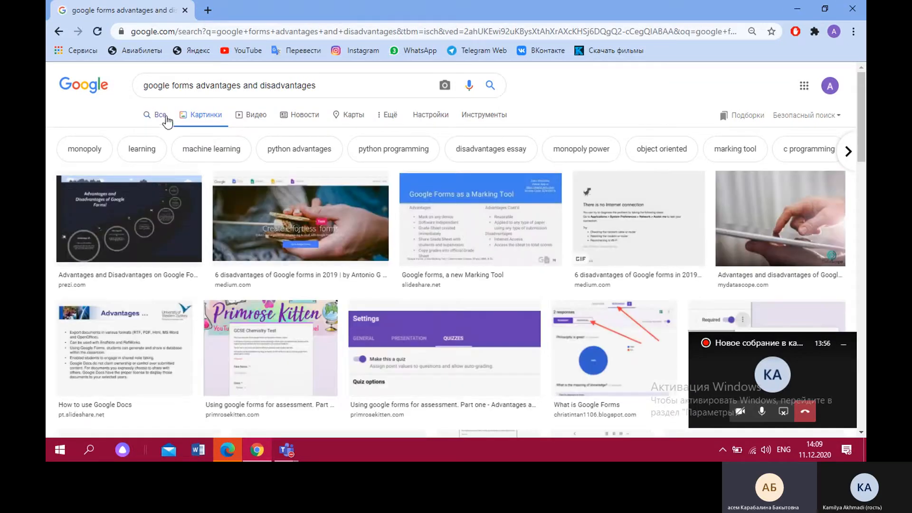
Preview the Prezi image result and look through the other image results on Google Forms advantages and disadvantages
{"action": "scroll", "coordinate": [306, 199], "scroll_direction": "down", "scroll_amount": 1}
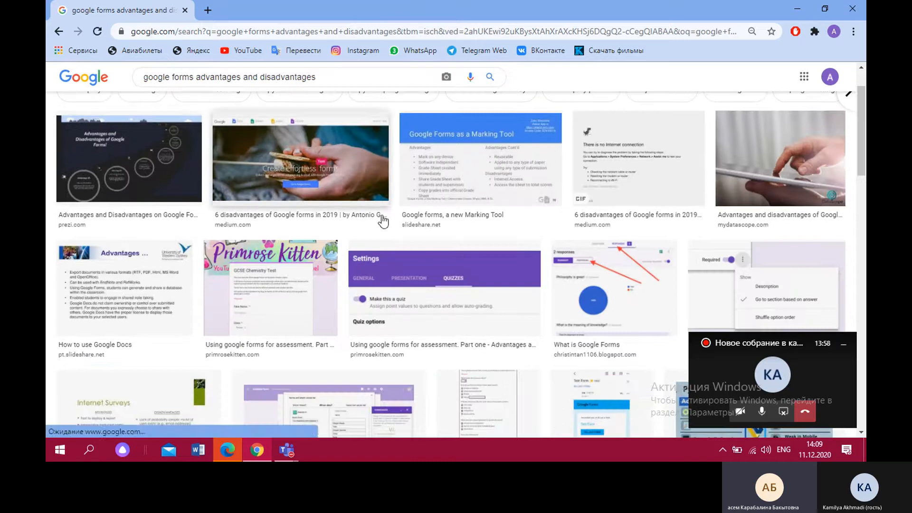
{"action": "left_click", "coordinate": [161, 176]}
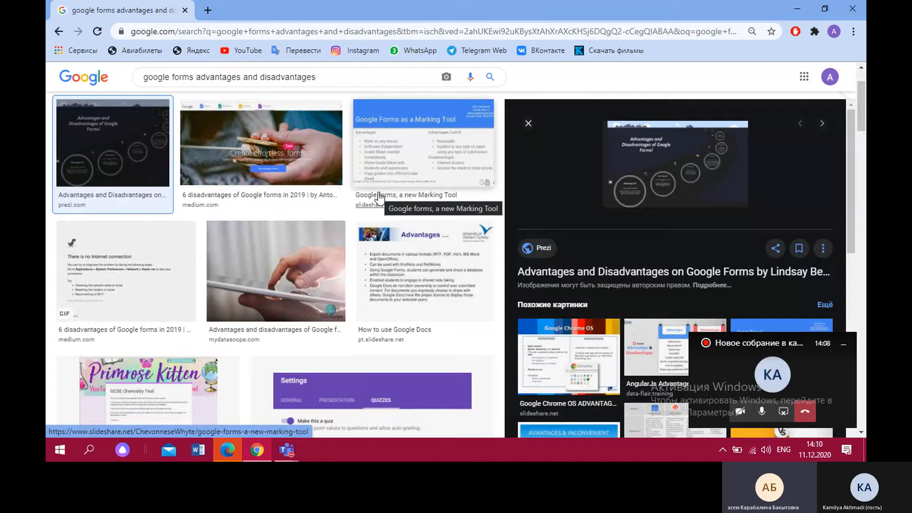
{"action": "scroll", "coordinate": [219, 266], "scroll_direction": "down", "scroll_amount": 1}
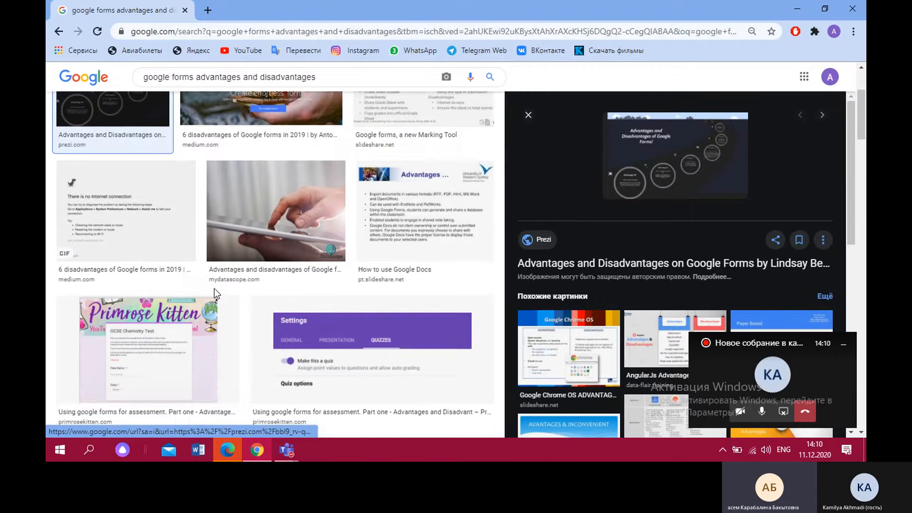
{"action": "scroll", "coordinate": [211, 308], "scroll_direction": "down", "scroll_amount": 1}
{"action": "scroll", "coordinate": [209, 312], "scroll_direction": "down", "scroll_amount": 1}
{"action": "scroll", "coordinate": [209, 315], "scroll_direction": "down", "scroll_amount": 1}
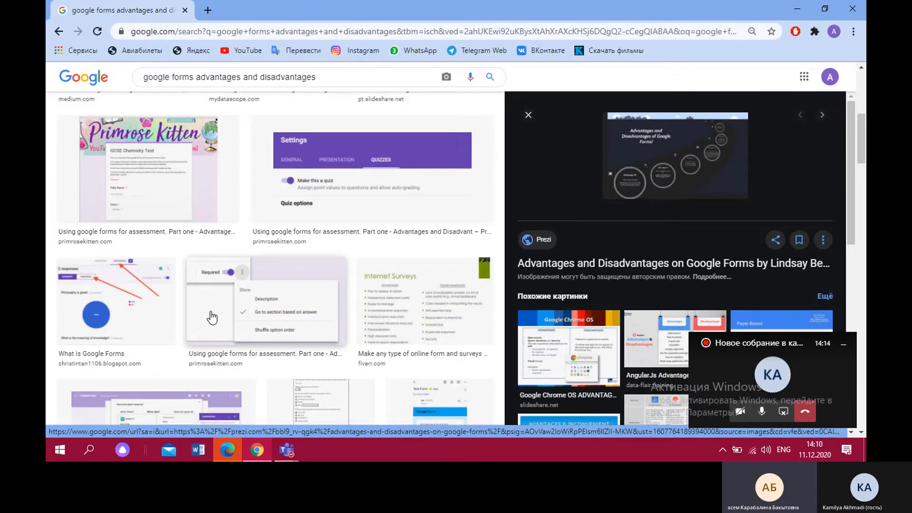
{"action": "scroll", "coordinate": [214, 315], "scroll_direction": "down", "scroll_amount": 1}
{"action": "scroll", "coordinate": [216, 311], "scroll_direction": "down", "scroll_amount": 1}
{"action": "scroll", "coordinate": [190, 171], "scroll_direction": "up", "scroll_amount": 2}
{"action": "scroll", "coordinate": [190, 174], "scroll_direction": "up", "scroll_amount": 5}
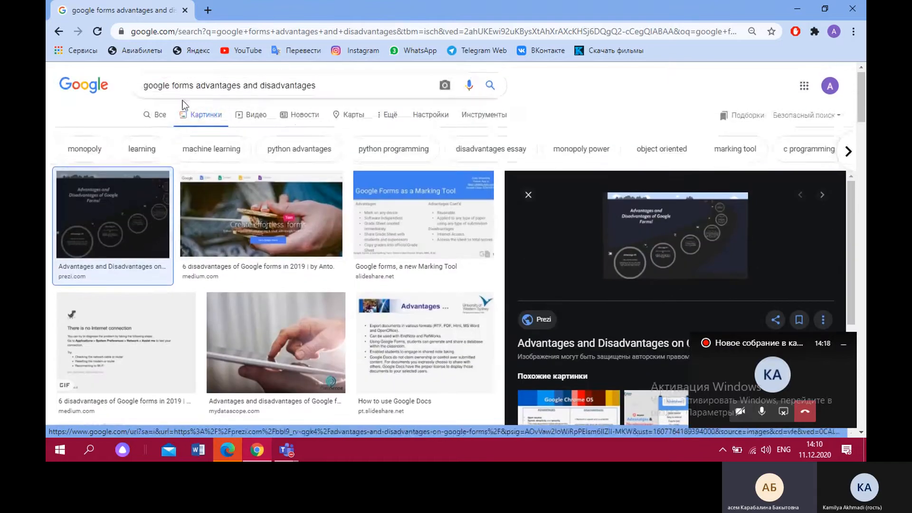
Switch to all web results and open the Prezi presentation "Advantages and Disadvantages on Google Forms"
{"action": "left_click", "coordinate": [160, 116]}
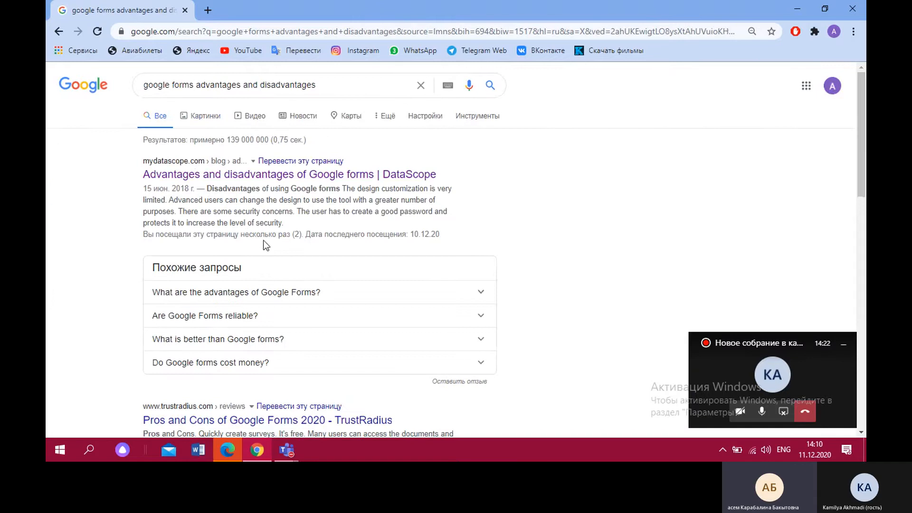
{"action": "scroll", "coordinate": [270, 262], "scroll_direction": "down", "scroll_amount": 1}
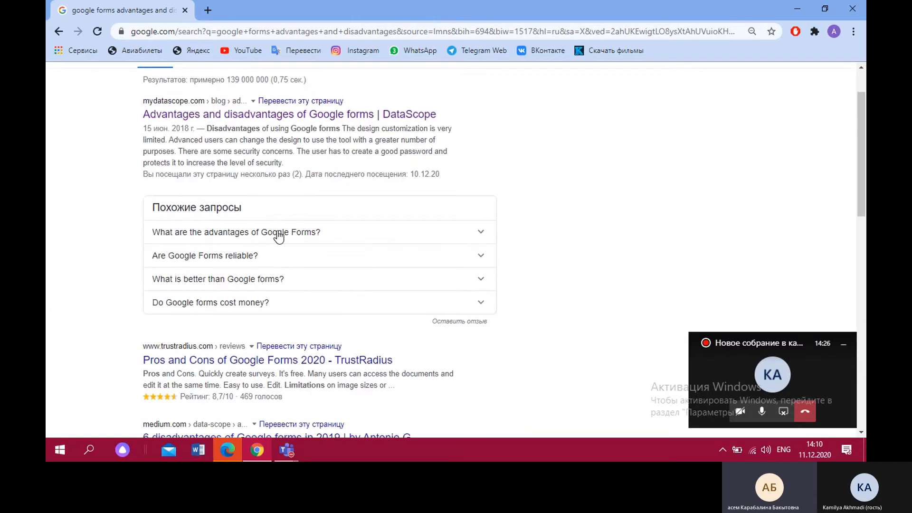
{"action": "scroll", "coordinate": [278, 227], "scroll_direction": "down", "scroll_amount": 2}
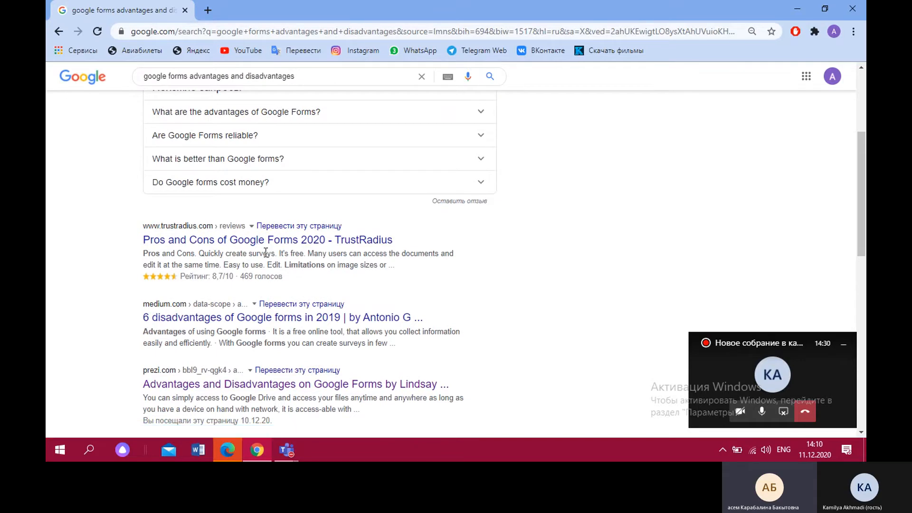
{"action": "scroll", "coordinate": [266, 259], "scroll_direction": "down", "scroll_amount": 2}
{"action": "scroll", "coordinate": [276, 263], "scroll_direction": "down", "scroll_amount": 1}
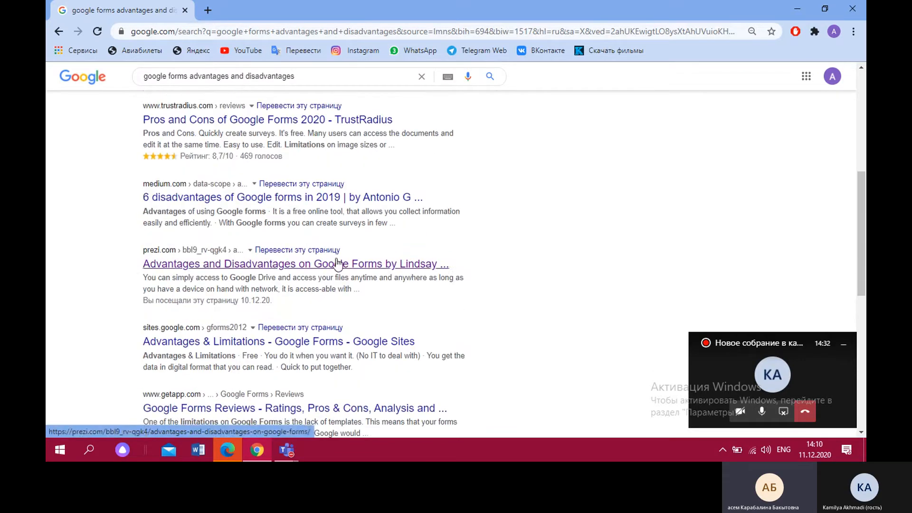
{"action": "scroll", "coordinate": [351, 278], "scroll_direction": "down", "scroll_amount": 1}
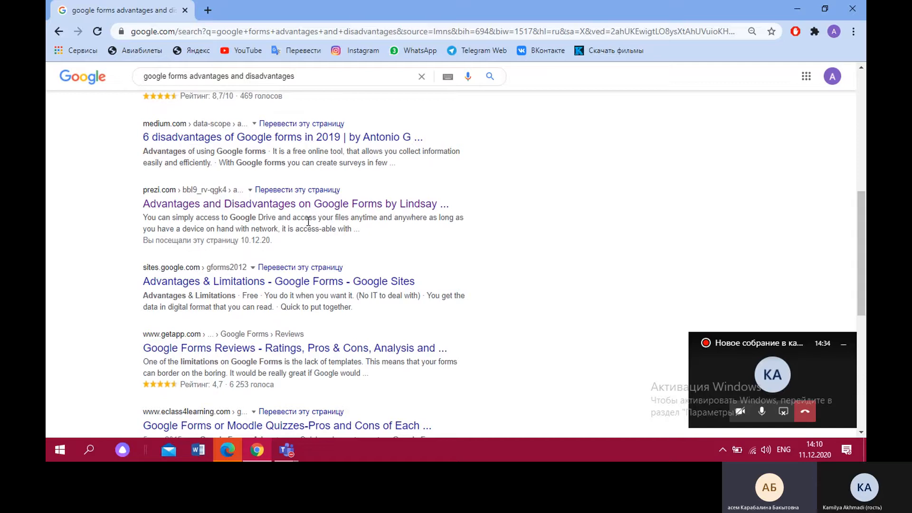
{"action": "left_click", "coordinate": [310, 207]}
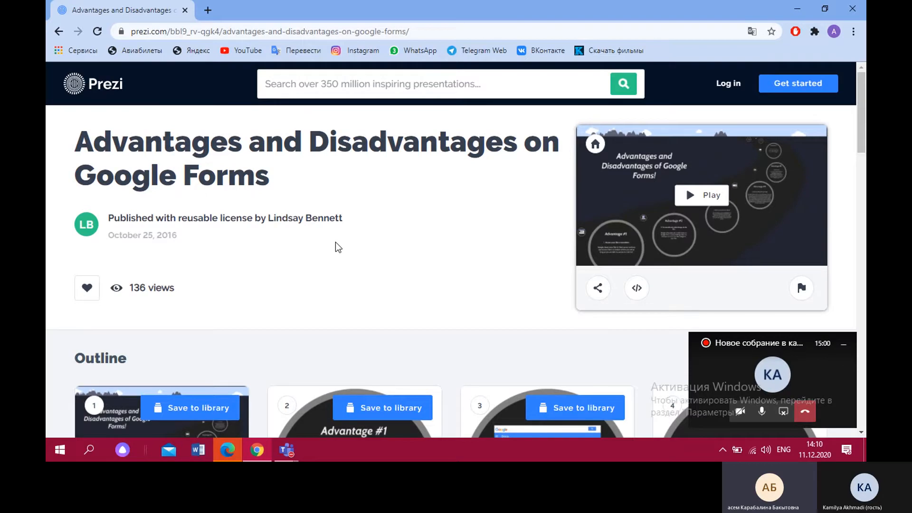
Examine the presentation's outline frames describing the advantages and disadvantages of Google Forms, then return to the first frames
{"action": "scroll", "coordinate": [286, 287], "scroll_direction": "down", "scroll_amount": 1}
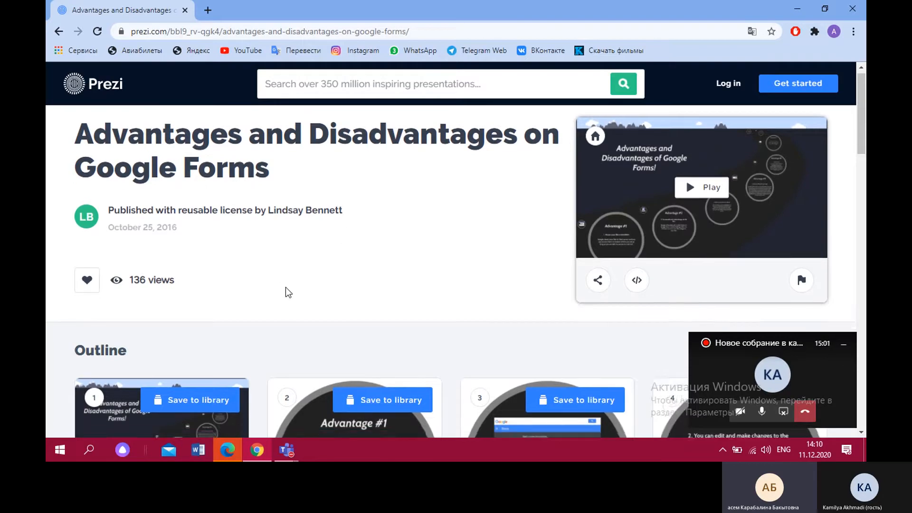
{"action": "scroll", "coordinate": [300, 299], "scroll_direction": "down", "scroll_amount": 2}
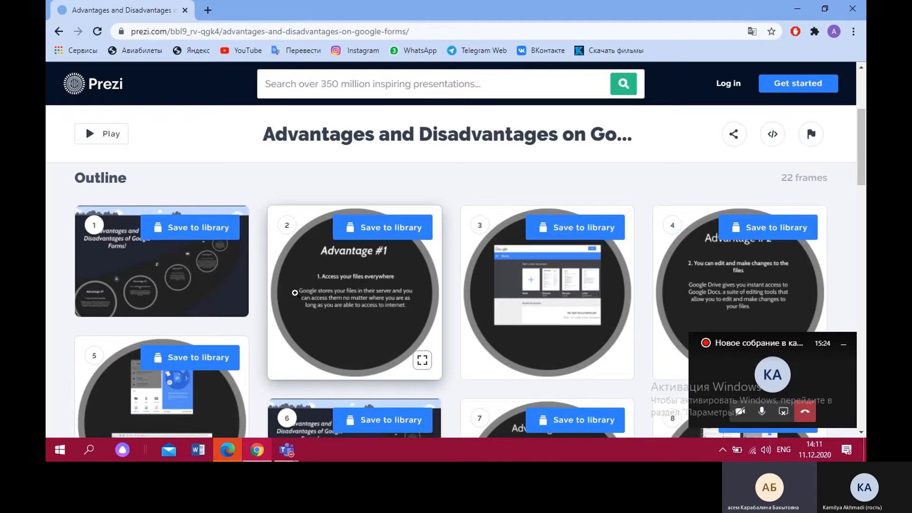
{"action": "scroll", "coordinate": [299, 324], "scroll_direction": "down", "scroll_amount": 2}
{"action": "scroll", "coordinate": [299, 323], "scroll_direction": "down", "scroll_amount": 4}
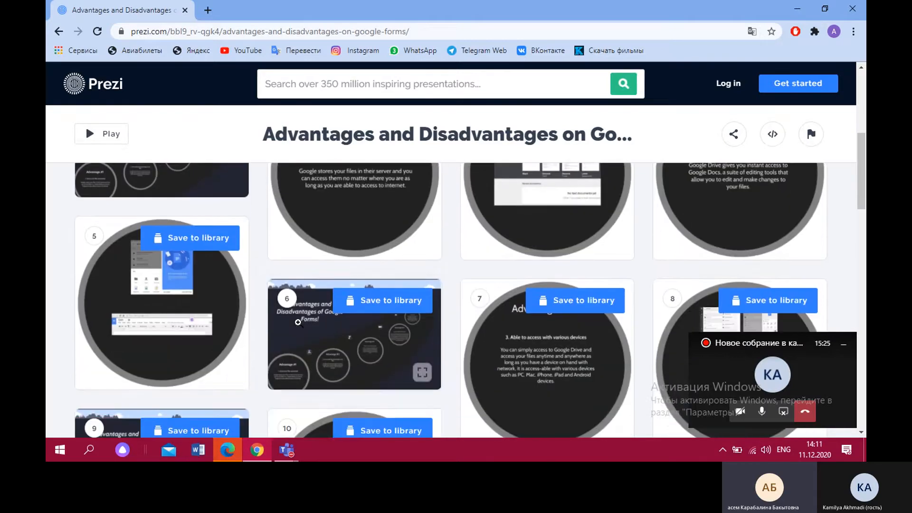
{"action": "scroll", "coordinate": [298, 323], "scroll_direction": "down", "scroll_amount": 2}
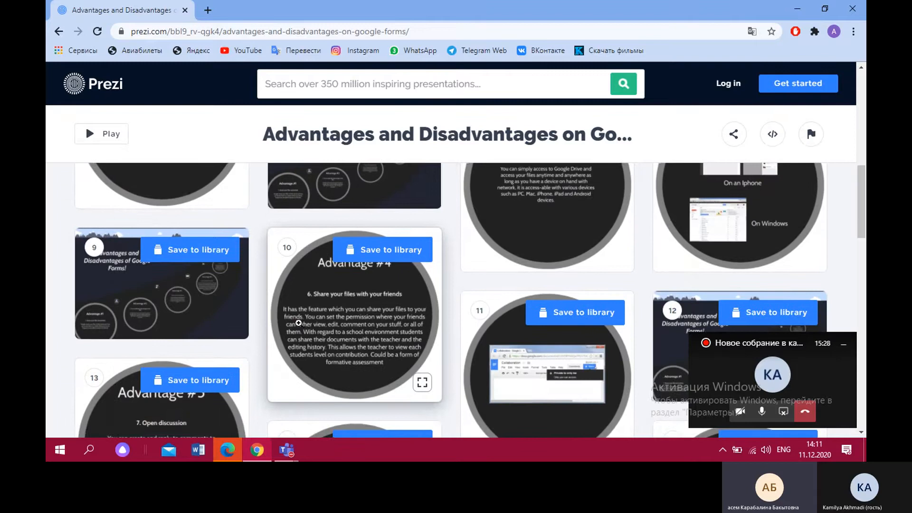
{"action": "scroll", "coordinate": [541, 242], "scroll_direction": "down", "scroll_amount": 2}
{"action": "scroll", "coordinate": [541, 242], "scroll_direction": "down", "scroll_amount": 5}
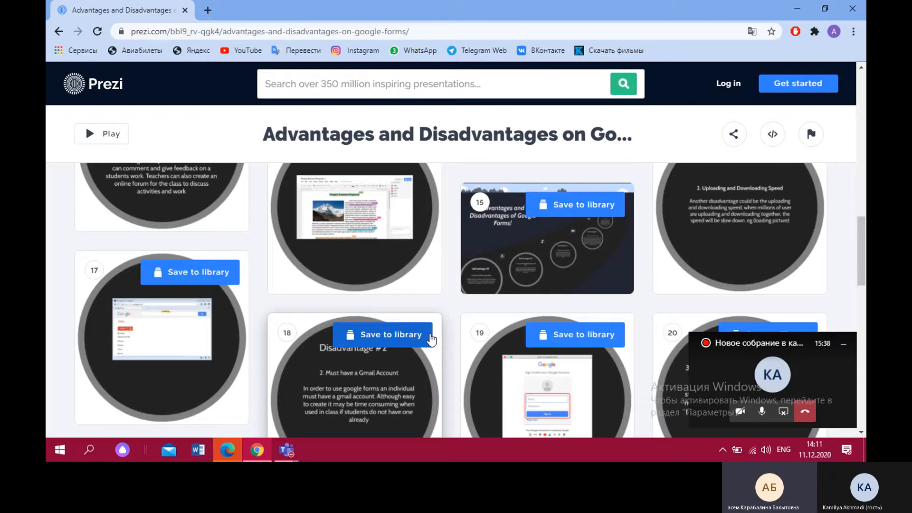
{"action": "scroll", "coordinate": [431, 338], "scroll_direction": "down", "scroll_amount": 1}
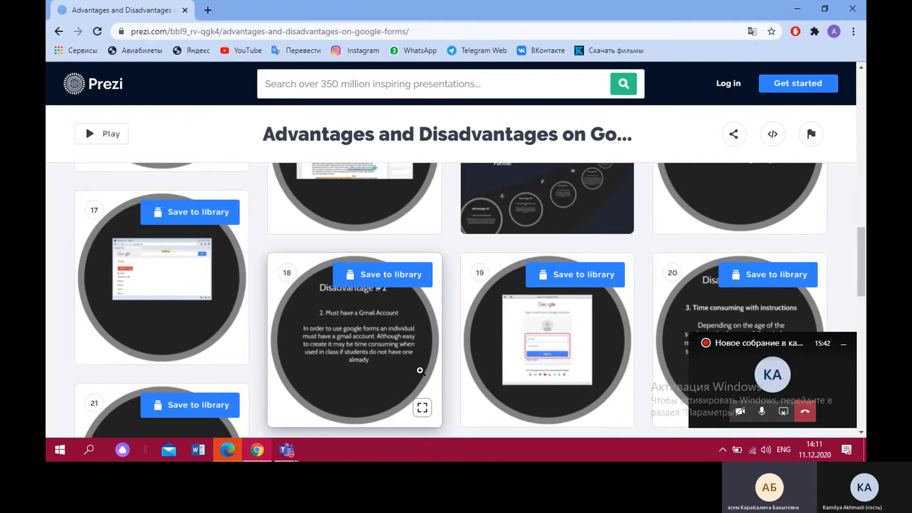
{"action": "scroll", "coordinate": [424, 366], "scroll_direction": "down", "scroll_amount": 1}
{"action": "scroll", "coordinate": [424, 364], "scroll_direction": "down", "scroll_amount": 4}
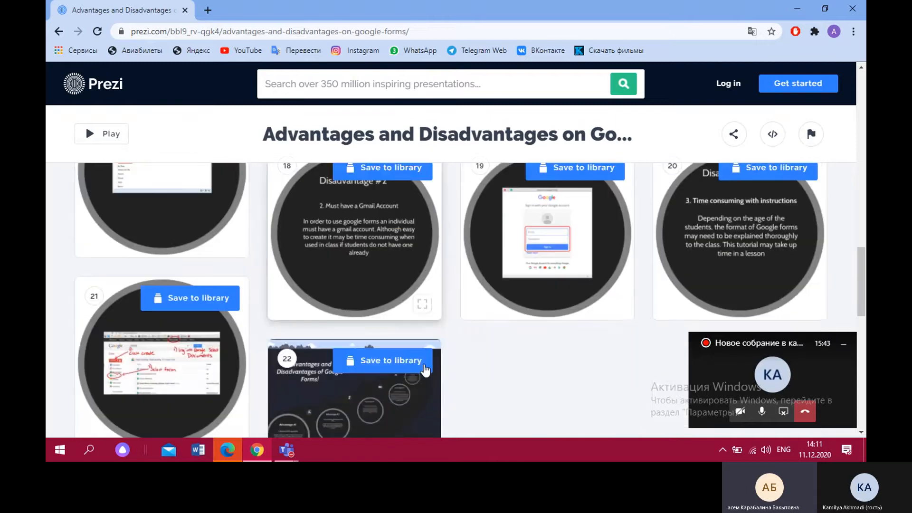
{"action": "scroll", "coordinate": [423, 365], "scroll_direction": "up", "scroll_amount": 2}
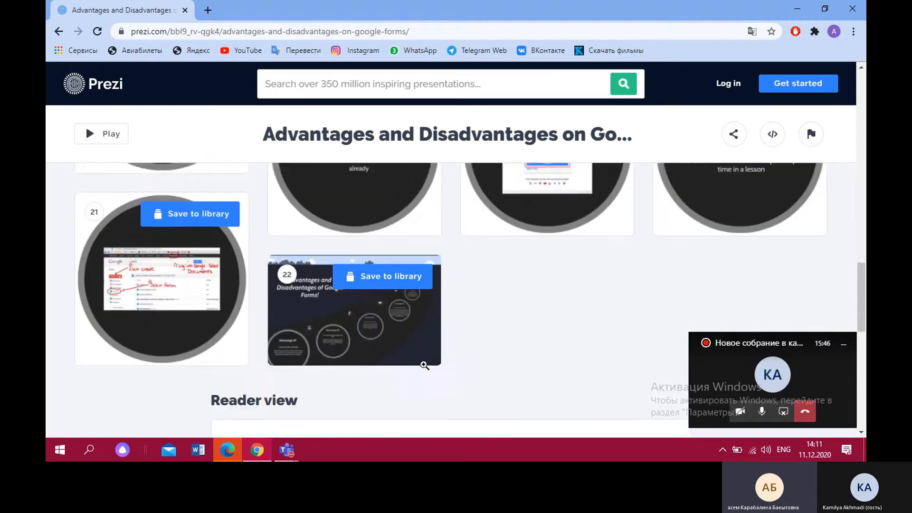
{"action": "scroll", "coordinate": [532, 337], "scroll_direction": "up", "scroll_amount": 1}
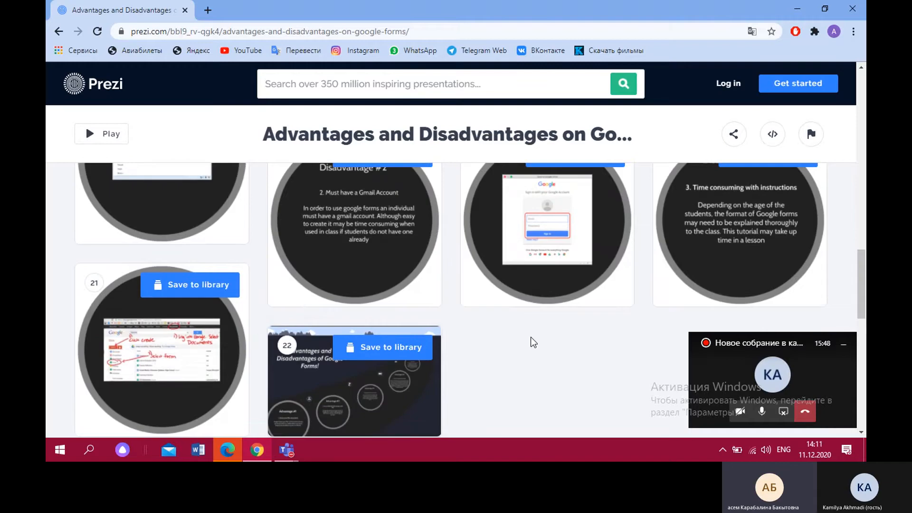
{"action": "scroll", "coordinate": [496, 364], "scroll_direction": "up", "scroll_amount": 2}
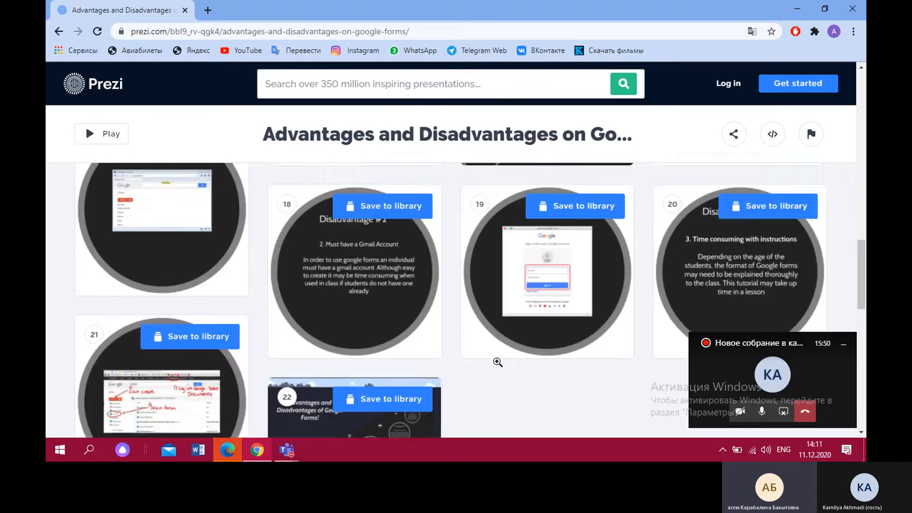
{"action": "scroll", "coordinate": [493, 368], "scroll_direction": "up", "scroll_amount": 2}
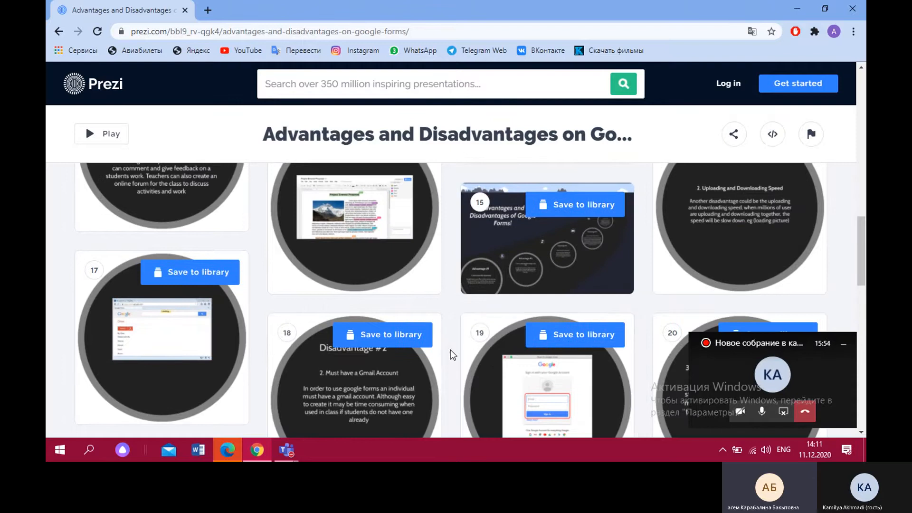
{"action": "scroll", "coordinate": [436, 338], "scroll_direction": "up", "scroll_amount": 5}
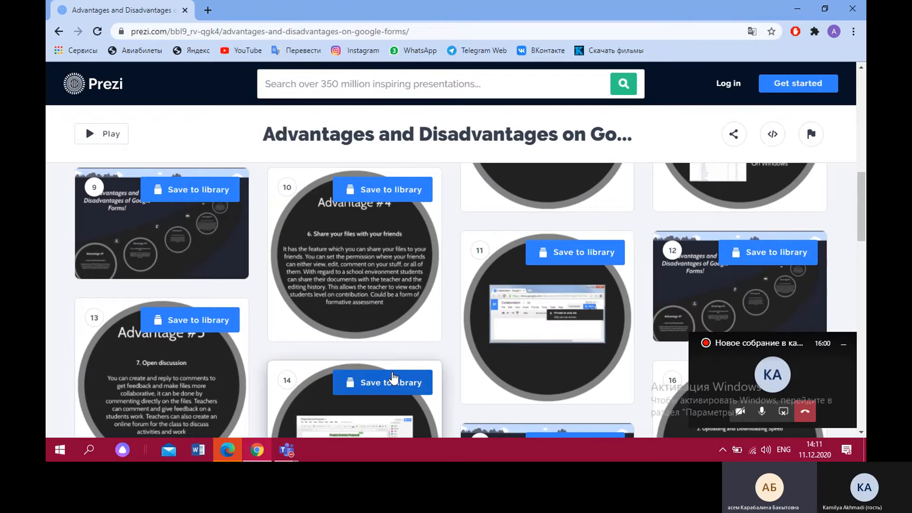
{"action": "scroll", "coordinate": [380, 285], "scroll_direction": "up", "scroll_amount": 3}
{"action": "scroll", "coordinate": [408, 304], "scroll_direction": "up", "scroll_amount": 5}
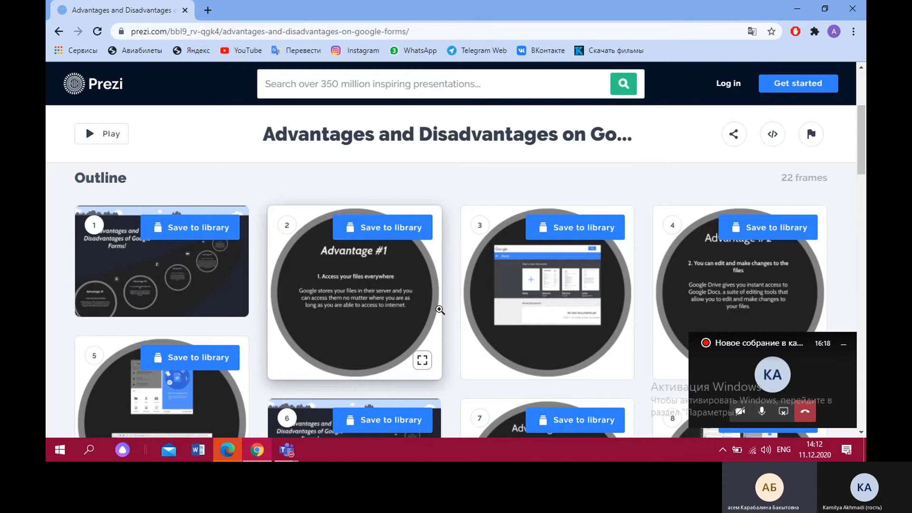
Replace the Prezi page with a new browser tab and view the signed-in Google account's details
{"action": "left_click", "coordinate": [207, 10]}
{"action": "left_click", "coordinate": [185, 11]}
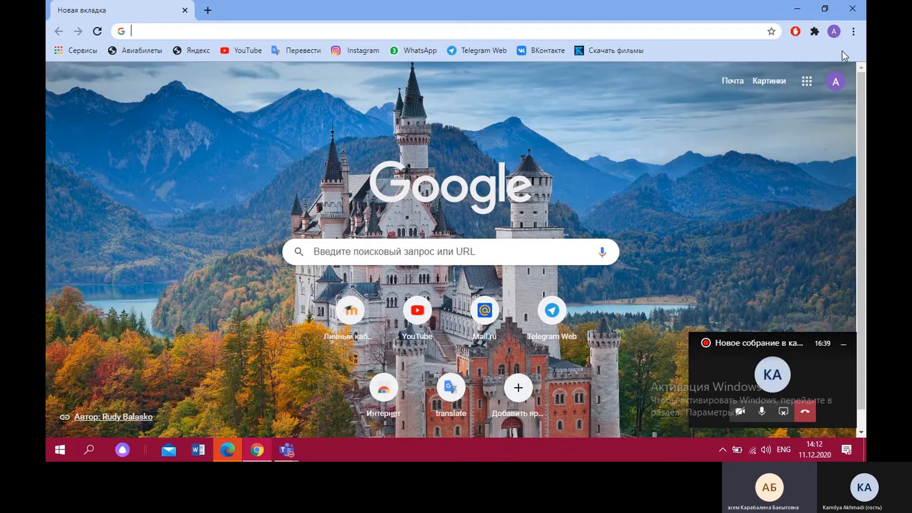
{"action": "left_click", "coordinate": [837, 83]}
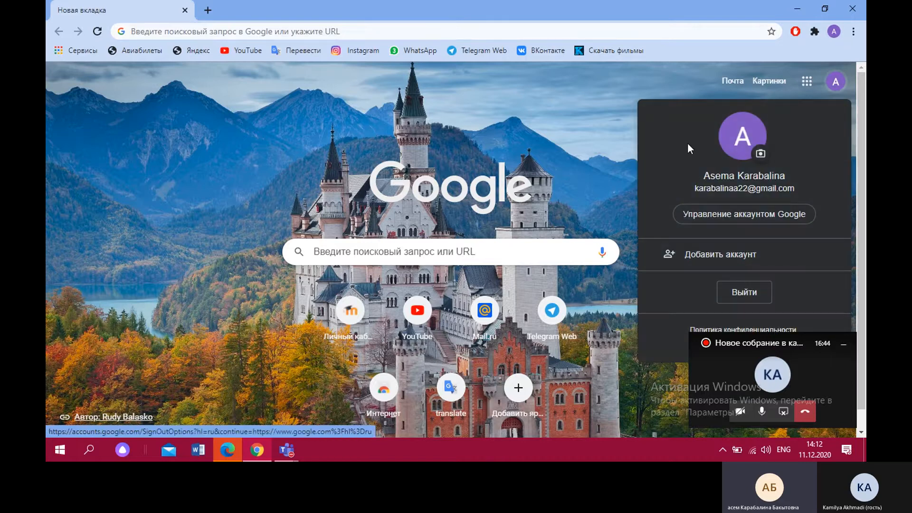
{"action": "left_click", "coordinate": [637, 85]}
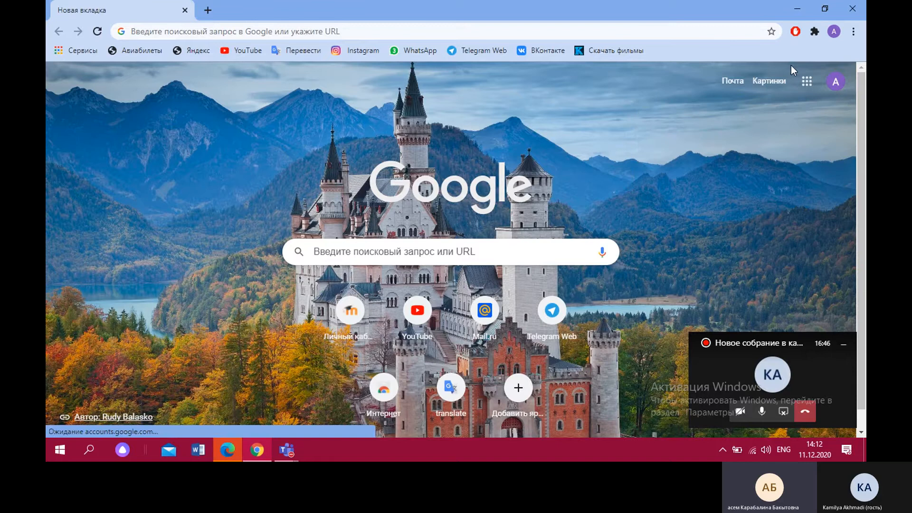
Open Google Drive from the Google apps and create a new blank Google Form in My Drive
{"action": "left_click", "coordinate": [809, 84]}
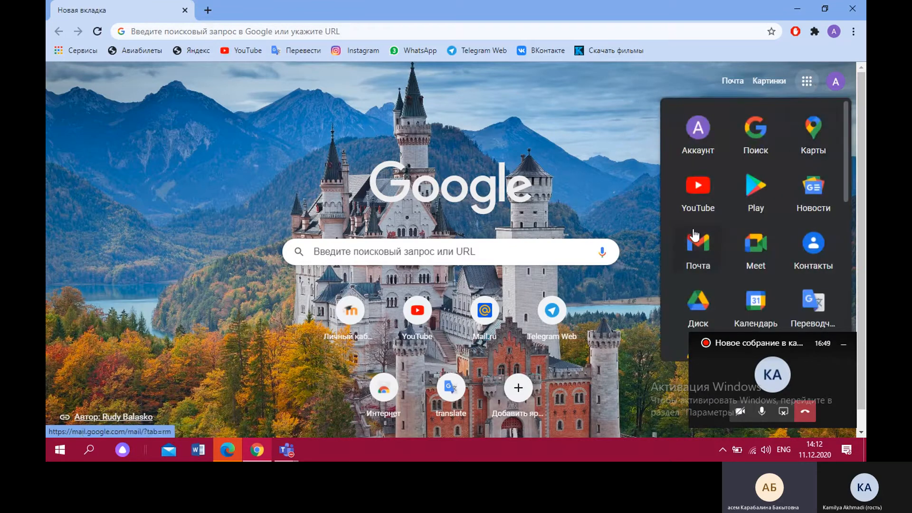
{"action": "scroll", "coordinate": [694, 235], "scroll_direction": "down", "scroll_amount": 1}
{"action": "scroll", "coordinate": [680, 219], "scroll_direction": "down", "scroll_amount": 1}
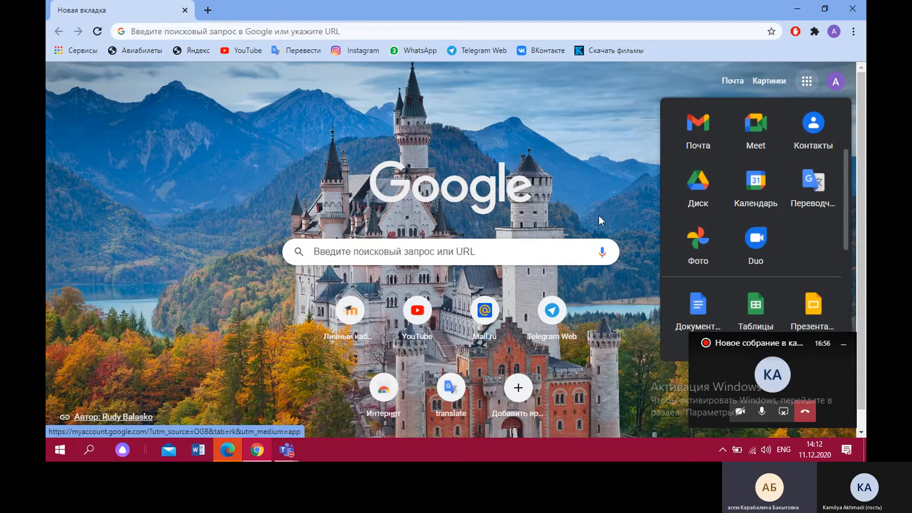
{"action": "left_click", "coordinate": [684, 203]}
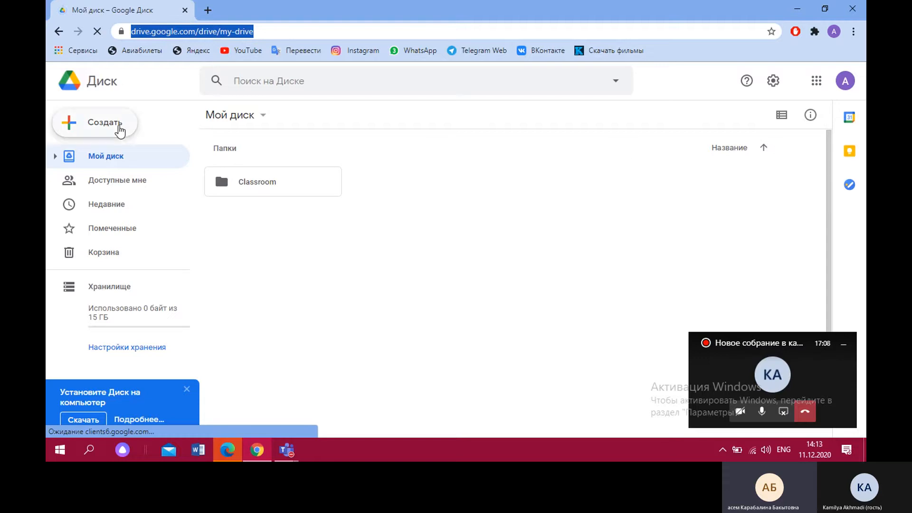
{"action": "left_click", "coordinate": [122, 124]}
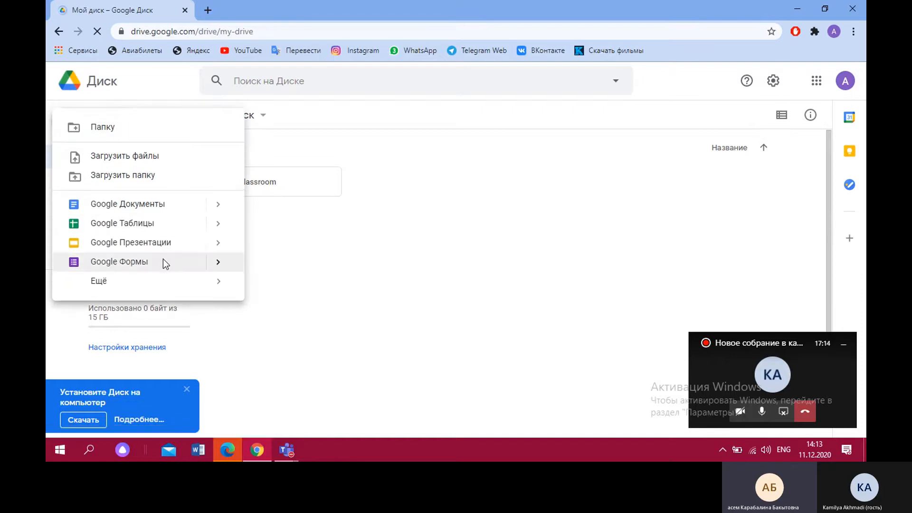
{"action": "left_click", "coordinate": [165, 262]}
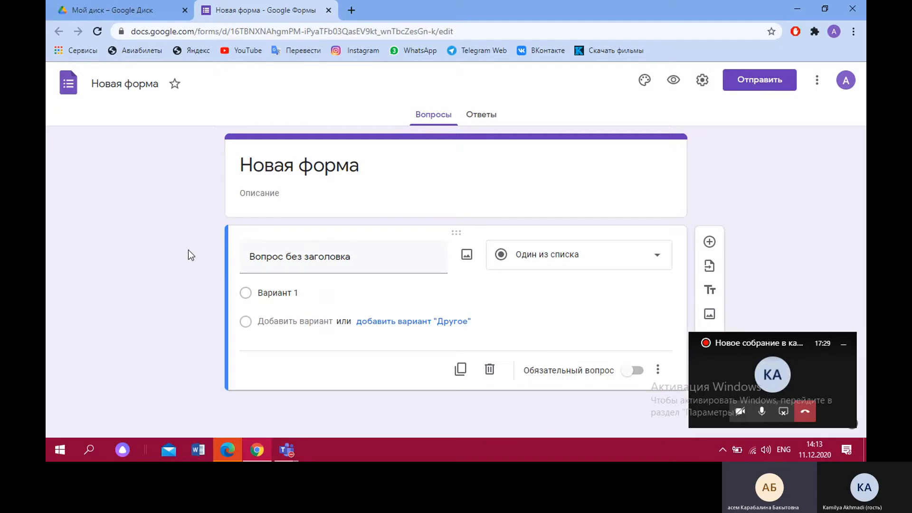
Switch to the Microsoft Teams meeting window and stop sharing the screen
{"action": "left_click", "coordinate": [726, 339]}
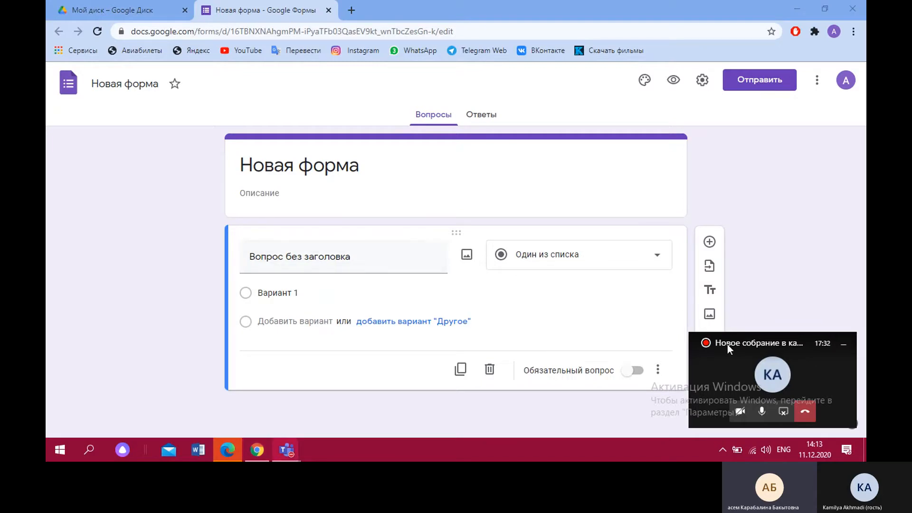
{"action": "mouse_move", "coordinate": [292, 450]}
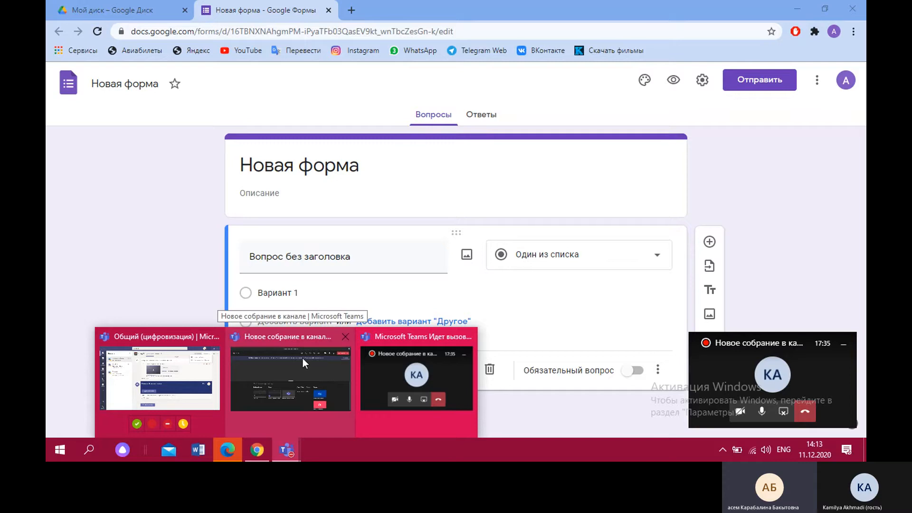
{"action": "left_click", "coordinate": [370, 358]}
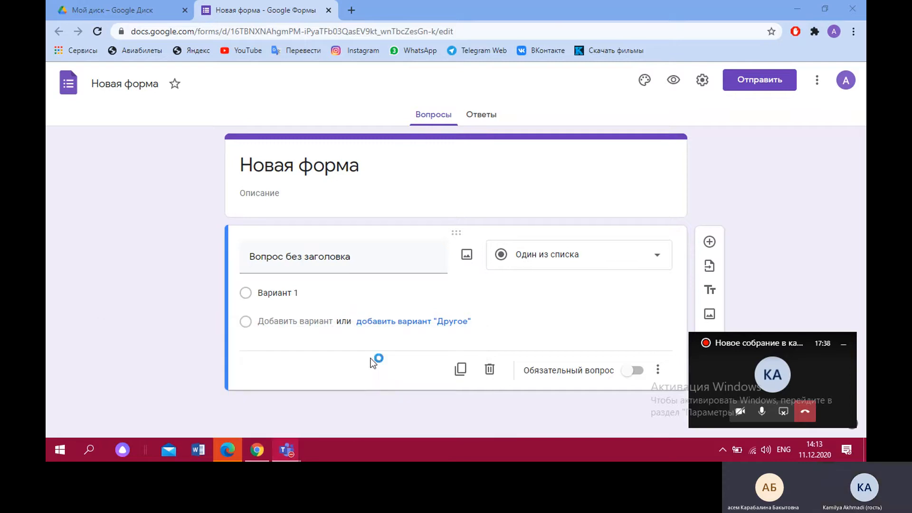
{"action": "mouse_move", "coordinate": [285, 452]}
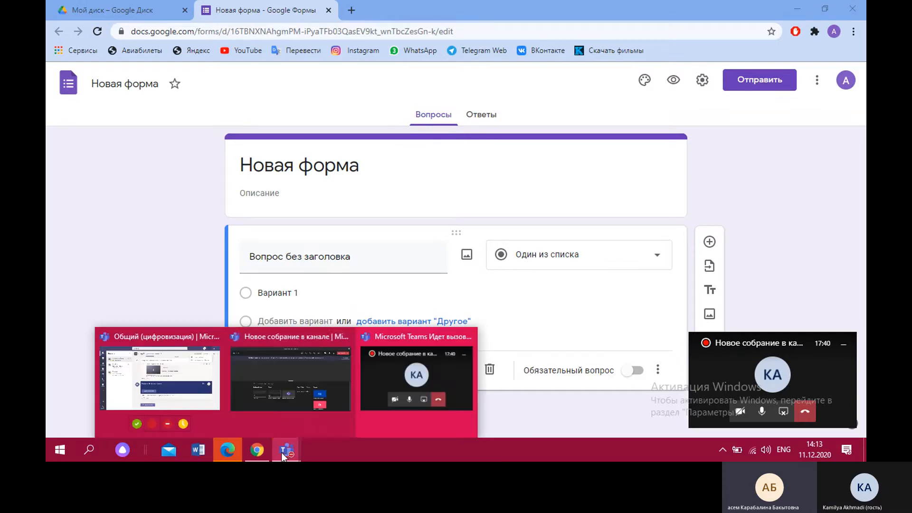
{"action": "left_click", "coordinate": [306, 375]}
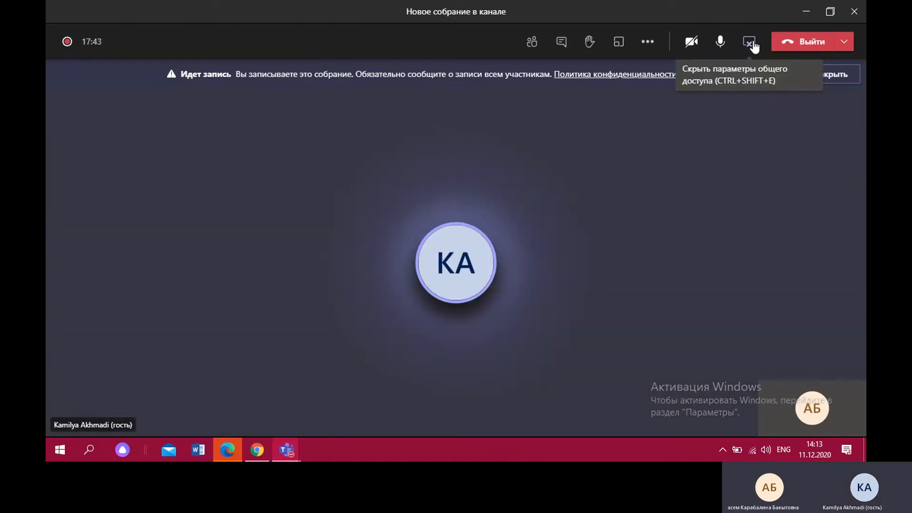
{"action": "left_click", "coordinate": [750, 42]}
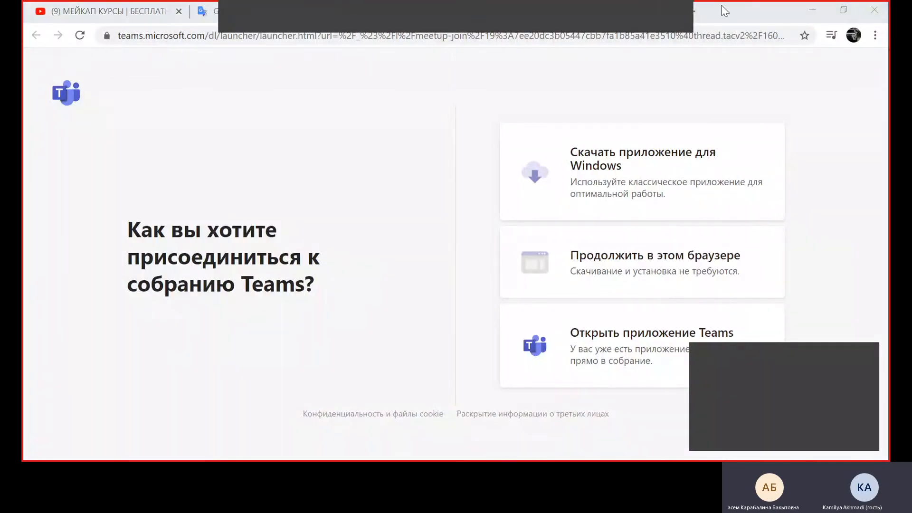
Open Google Drive from the Google apps in a new browser tab and create a new blank Google Form
{"action": "left_click", "coordinate": [697, 14]}
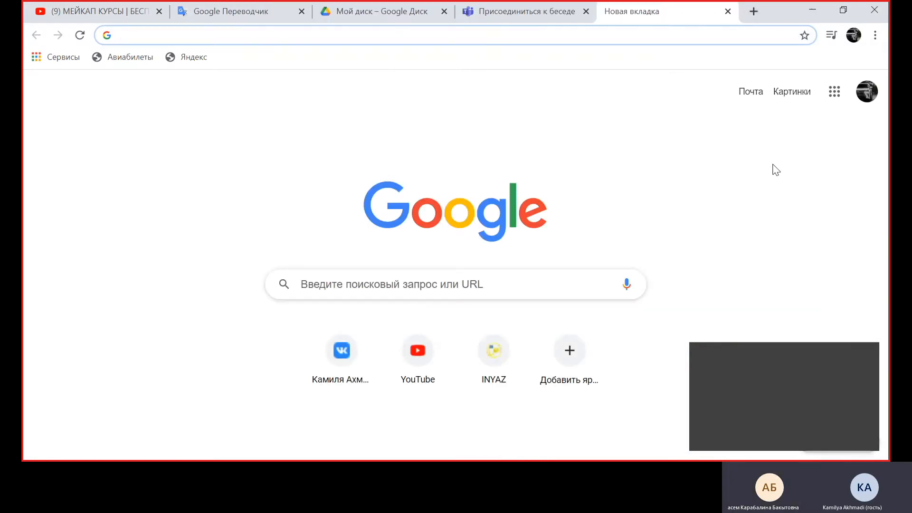
{"action": "left_click", "coordinate": [832, 93]}
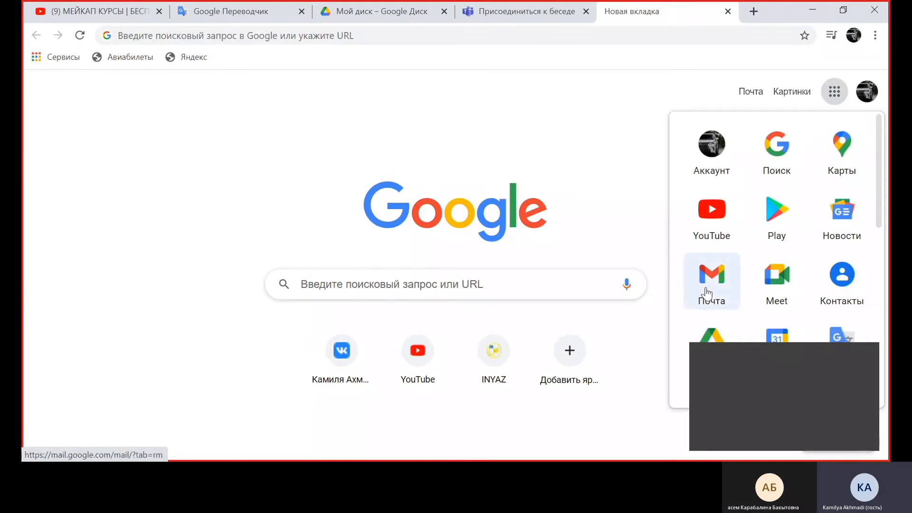
{"action": "left_click", "coordinate": [696, 333]}
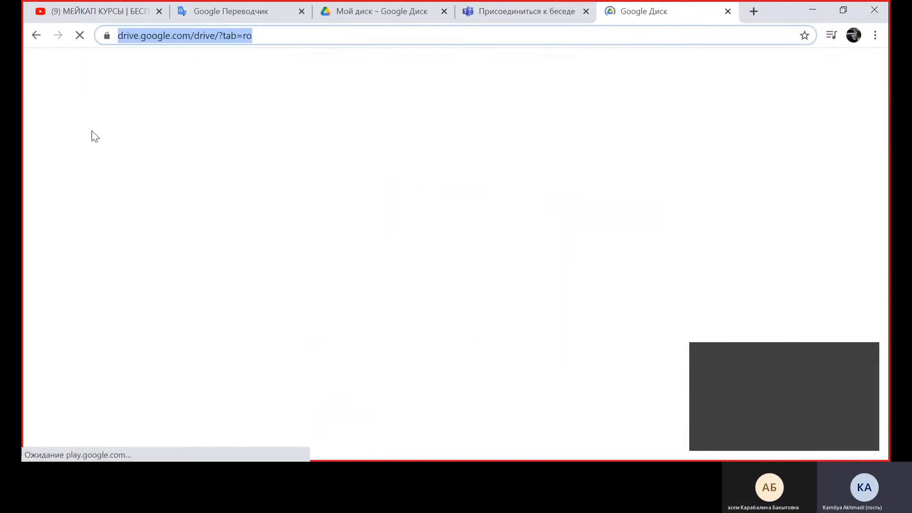
{"action": "left_click", "coordinate": [72, 117]}
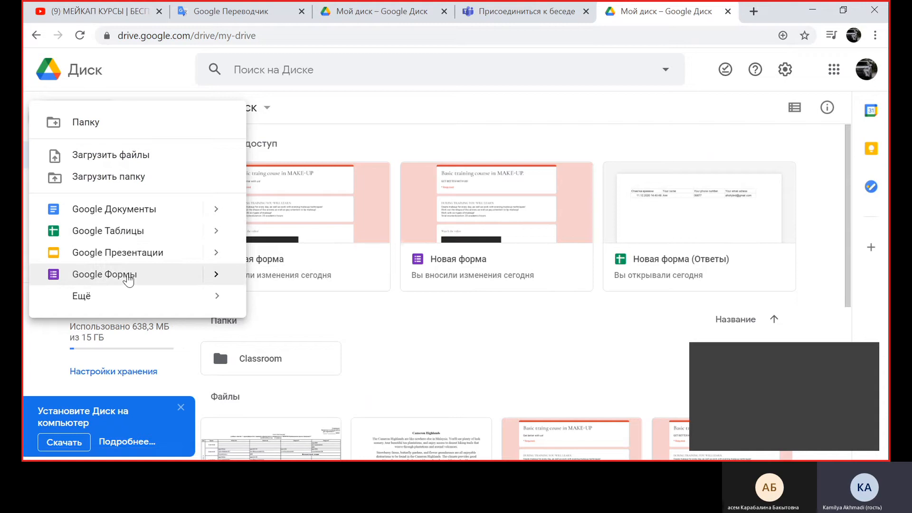
{"action": "left_click", "coordinate": [128, 275]}
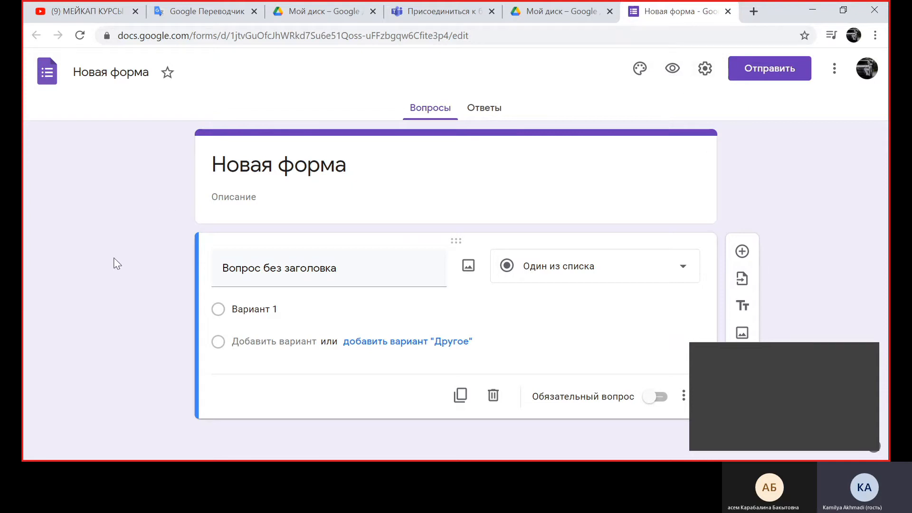
Replace the form's default title with "Basic trainh couse in MAKE-UP."
{"action": "left_click", "coordinate": [361, 167]}
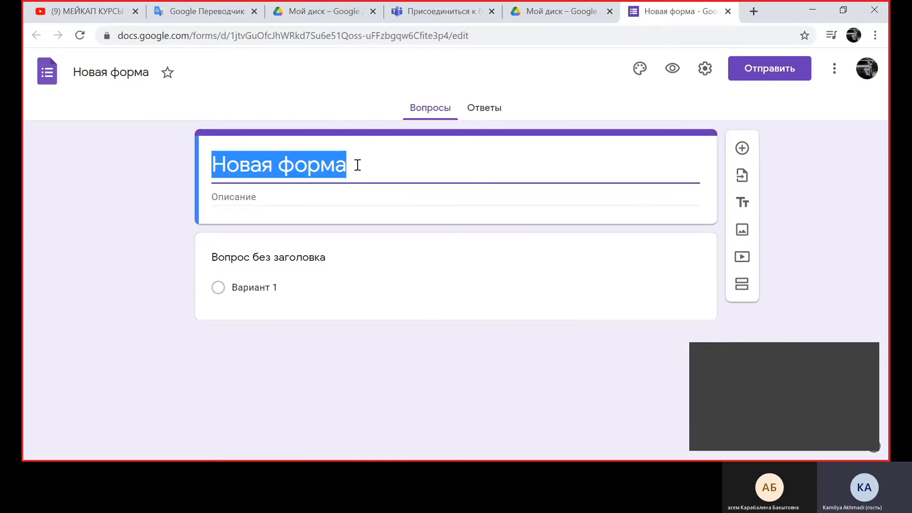
{"action": "key", "text": "BackSpace"}
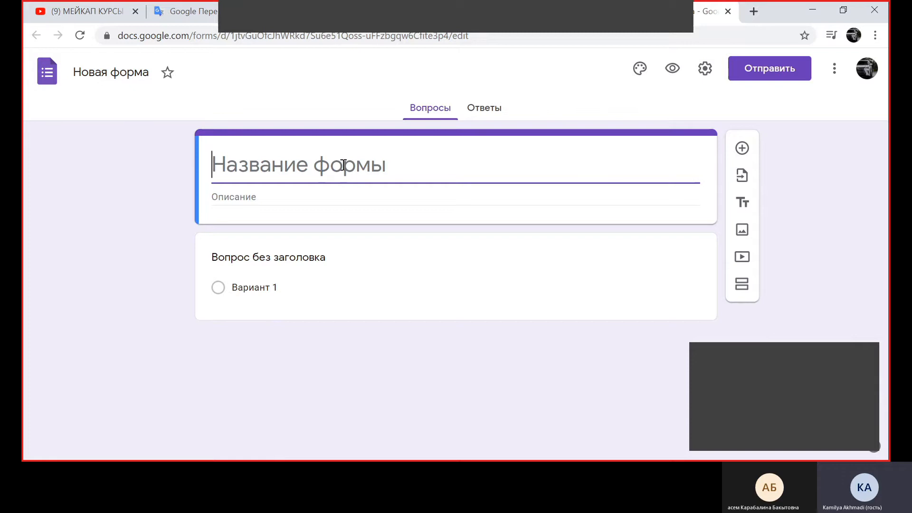
{"action": "type", "text": "Basic "}
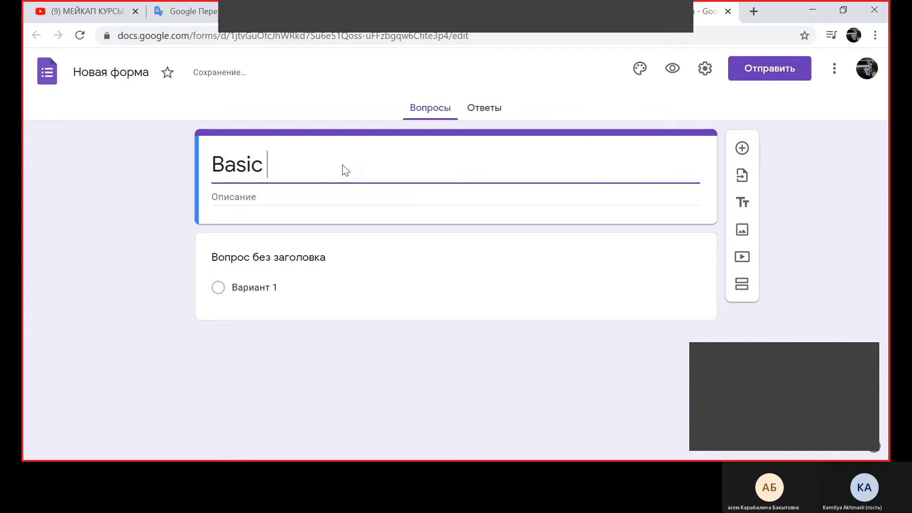
{"action": "type", "text": "train"}
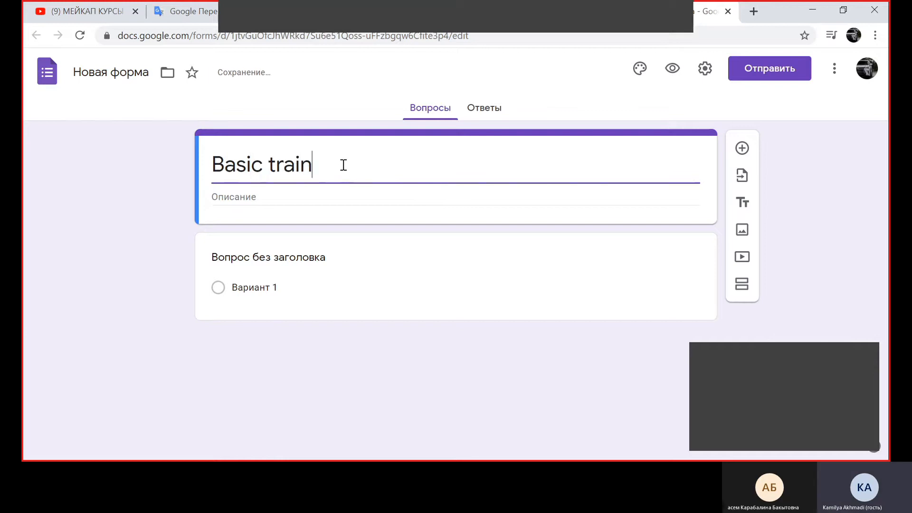
{"action": "type", "text": "h couse"}
{"action": "type", "text": " in "}
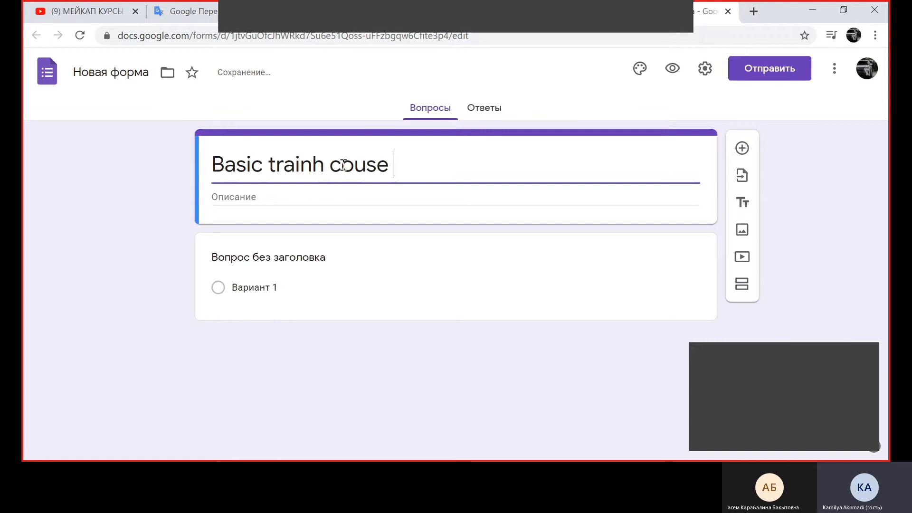
{"action": "type", "text": "MAKE"}
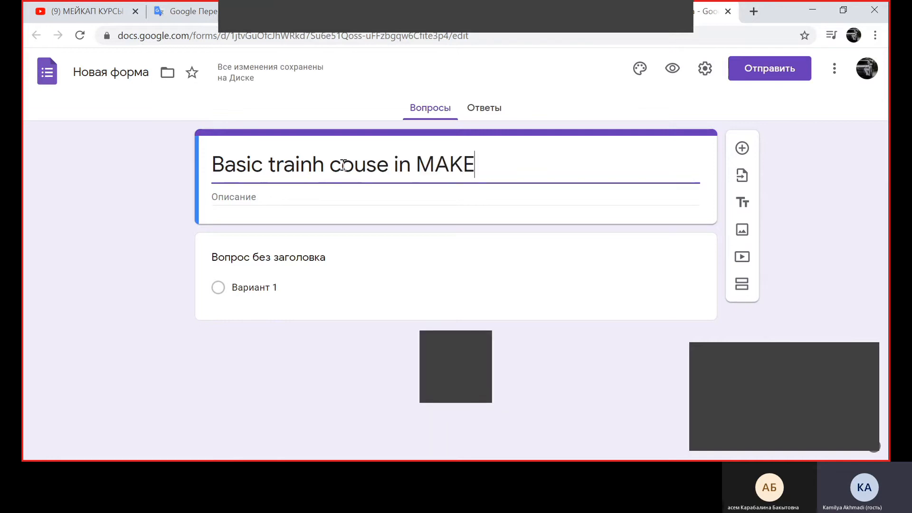
{"action": "type", "text": "-UP"}
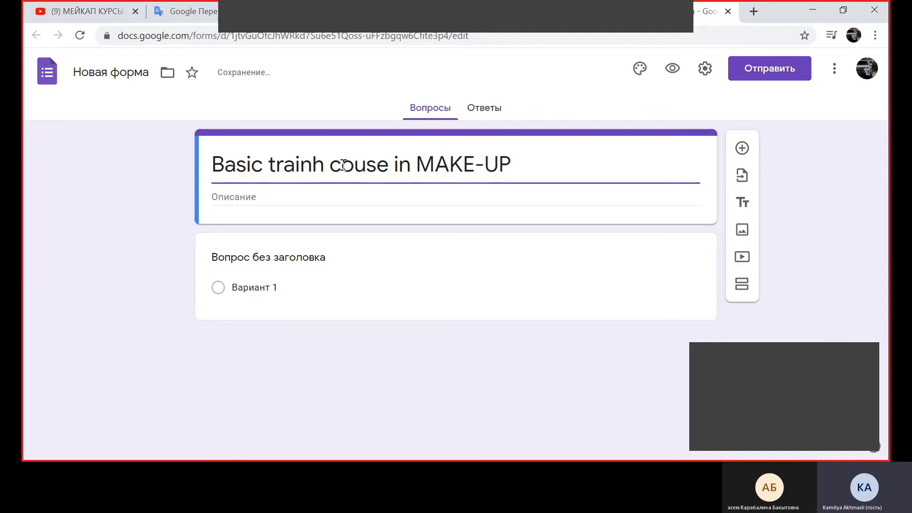
{"action": "type", "text": "."}
Enter "GET BETTER WITH US!" as the form's description
{"action": "left_click", "coordinate": [233, 197]}
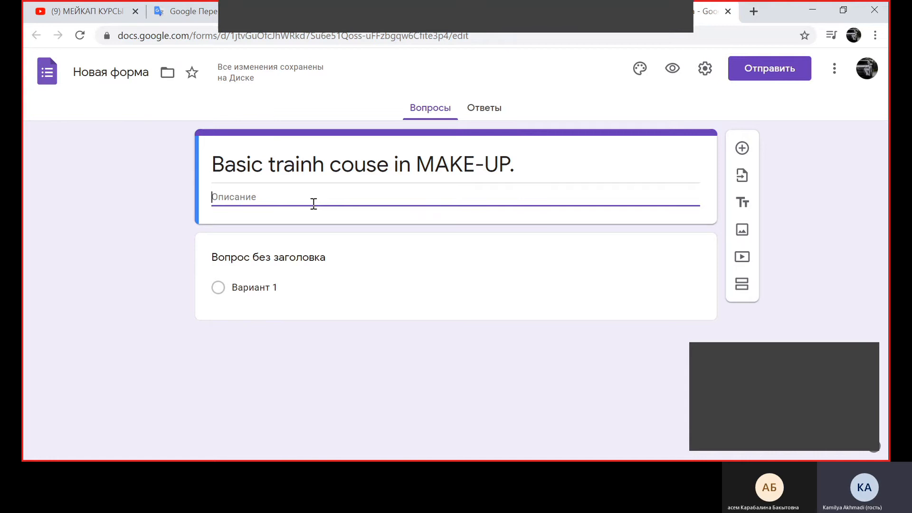
{"action": "type", "text": "GET BETTER WITH US"}
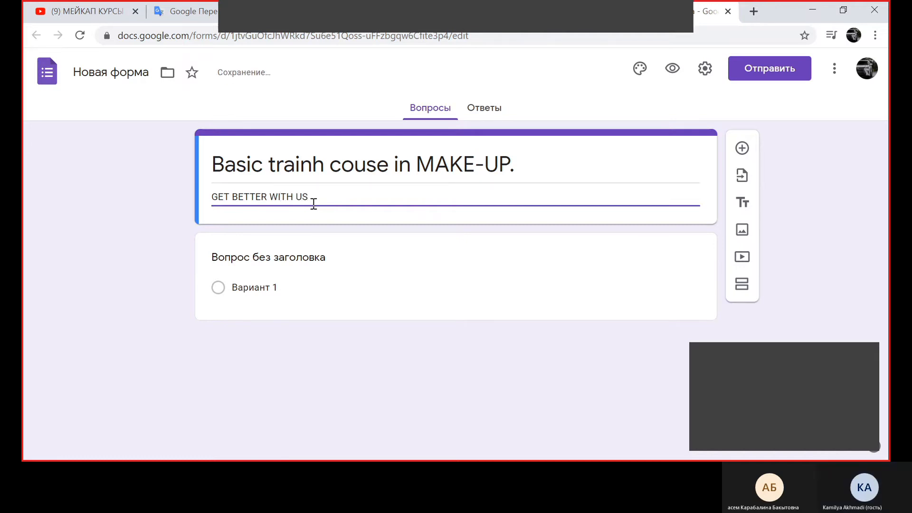
{"action": "type", "text": "!"}
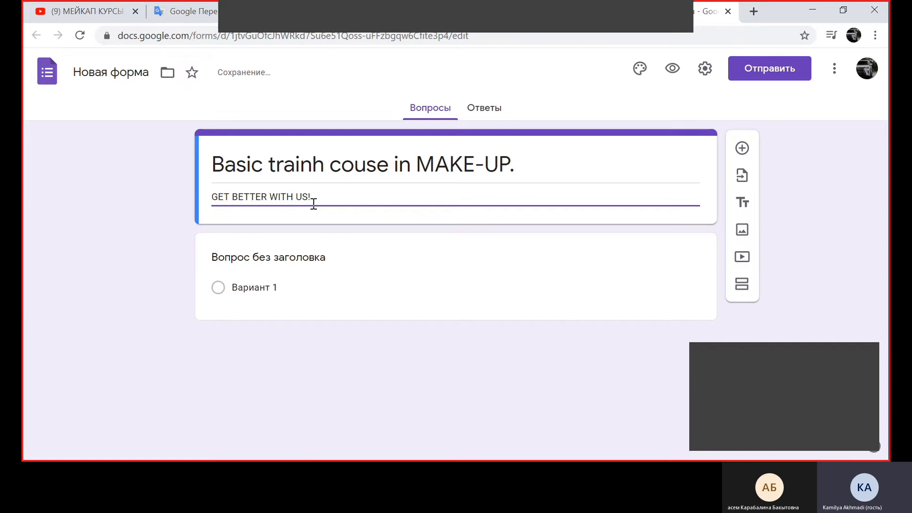
{"action": "left_click", "coordinate": [335, 366]}
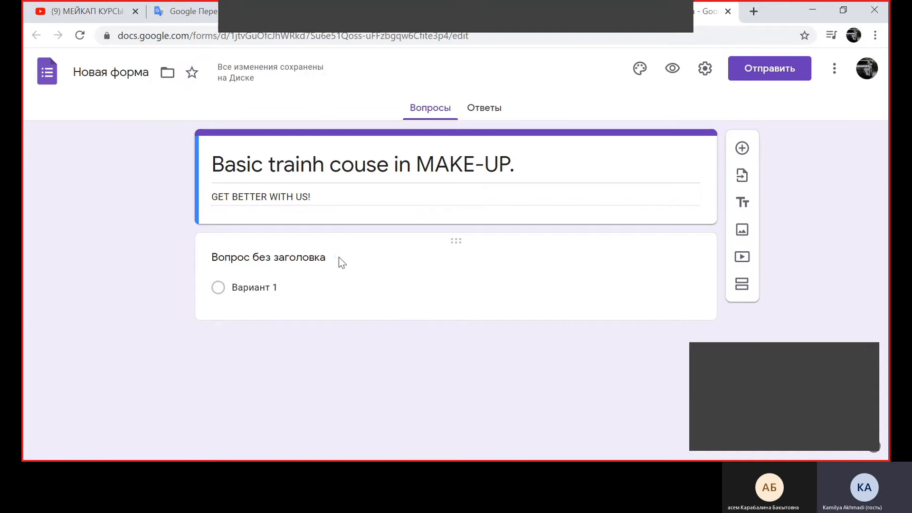
Replace the first question's placeholder title with "Your name"
{"action": "left_click", "coordinate": [322, 263]}
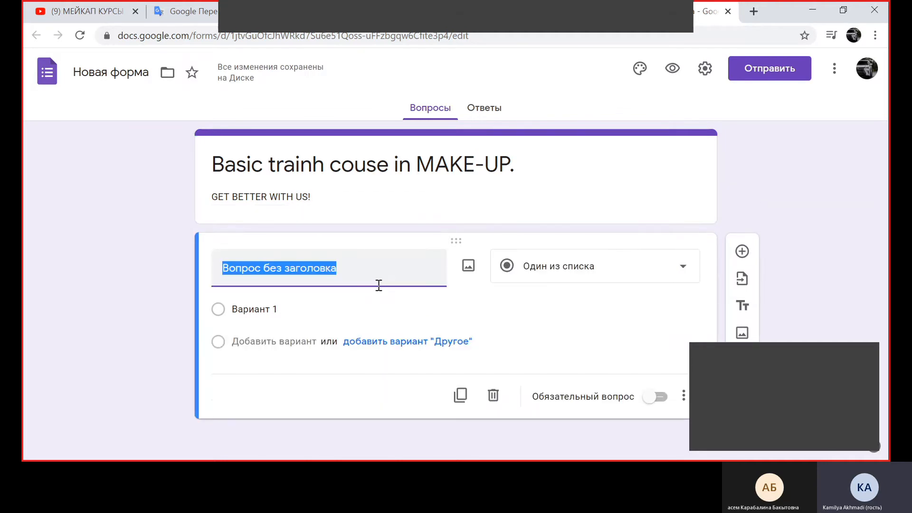
{"action": "key", "text": "BackSpace"}
{"action": "type", "text": "y"}
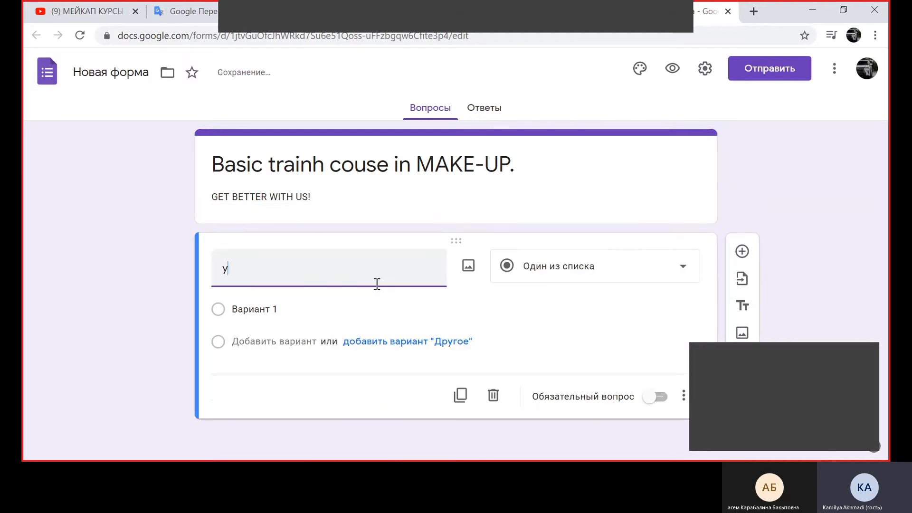
{"action": "type", "text": "OUR NAME"}
{"action": "key", "text": "BackSpace"}
{"action": "key", "text": "BackSpace"}
{"action": "key", "text": "BackSpace"}
{"action": "key", "text": "BackSpace"}
{"action": "key", "text": "BackSpace"}
{"action": "key", "text": "BackSpace"}
{"action": "key", "text": "BackSpace"}
{"action": "key", "text": "BackSpace"}
{"action": "key", "text": "BackSpace"}
{"action": "type", "text": "T"}
{"action": "key", "text": "BackSpace"}
{"action": "type", "text": "Your name"}
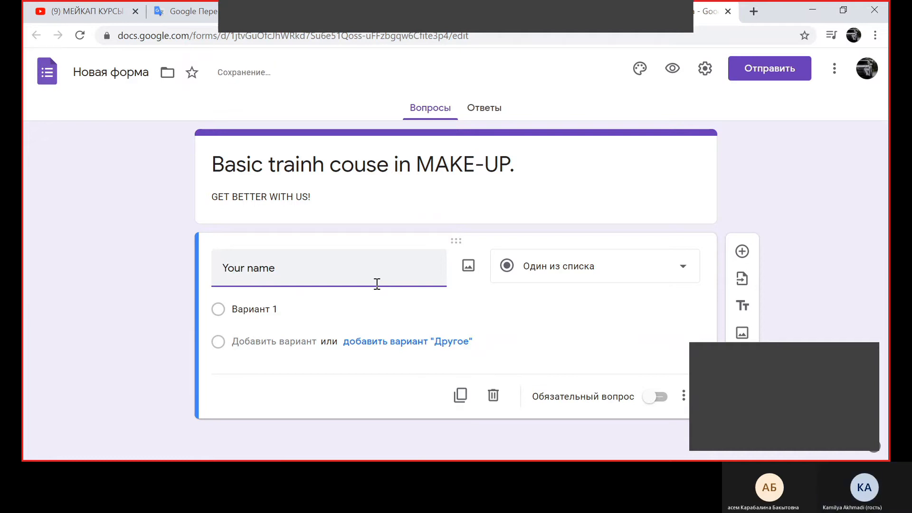
Set the "Your name" question's type to Текст (строка) and make it required
{"action": "left_click", "coordinate": [591, 272]}
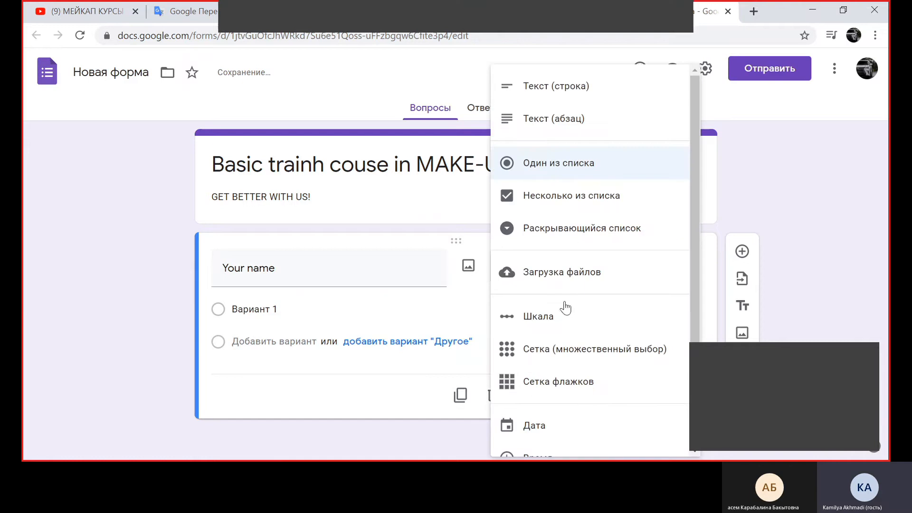
{"action": "left_click", "coordinate": [530, 91]}
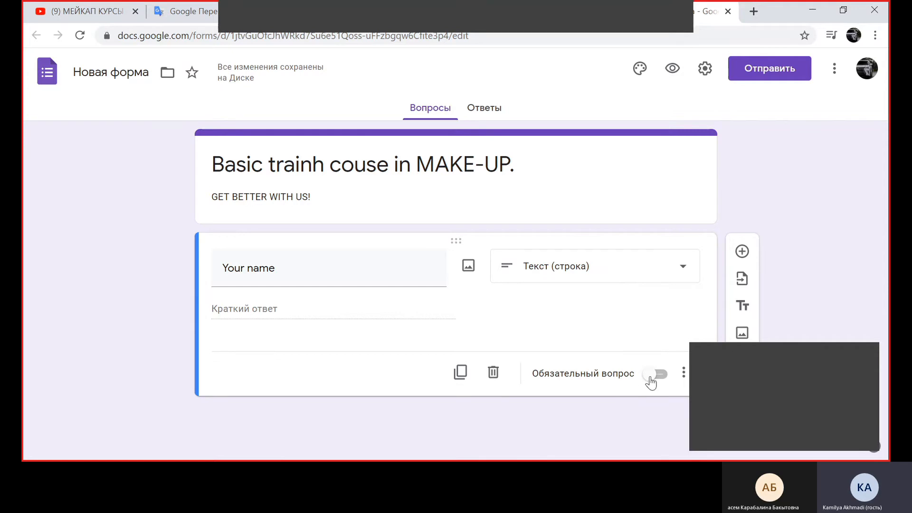
{"action": "left_click", "coordinate": [650, 376]}
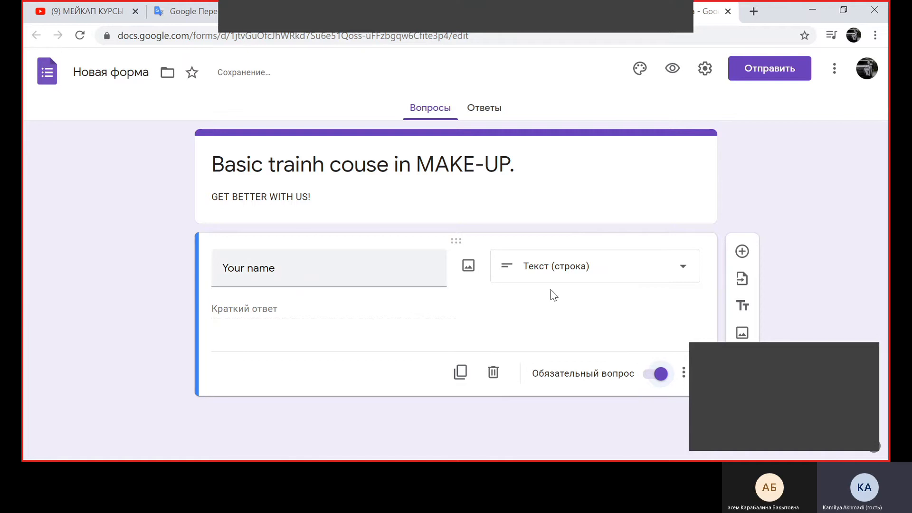
Add a second question below and title it "Your phone number"
{"action": "left_click", "coordinate": [742, 252]}
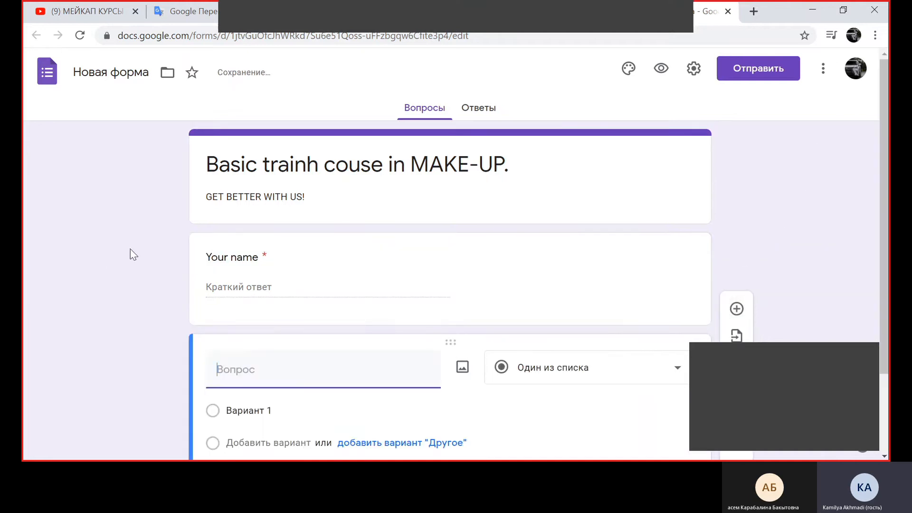
{"action": "scroll", "coordinate": [131, 249], "scroll_direction": "down", "scroll_amount": 3}
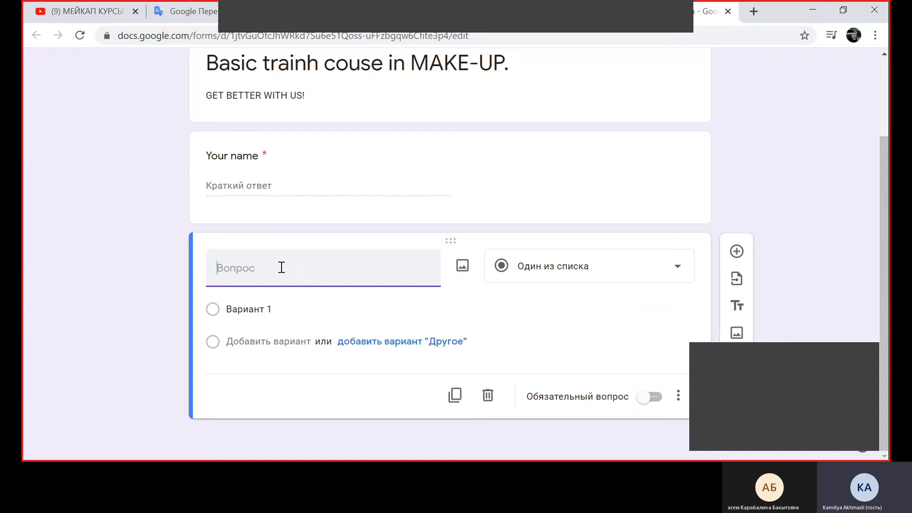
{"action": "type", "text": "Your phone number"}
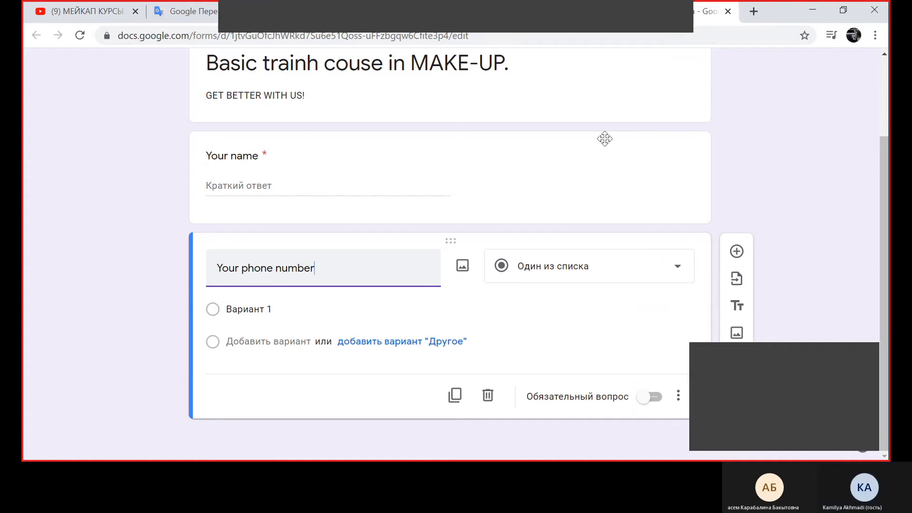
Make "Your phone number" a required question of type Текст (строка), and add another blank question below it
{"action": "left_click", "coordinate": [623, 263]}
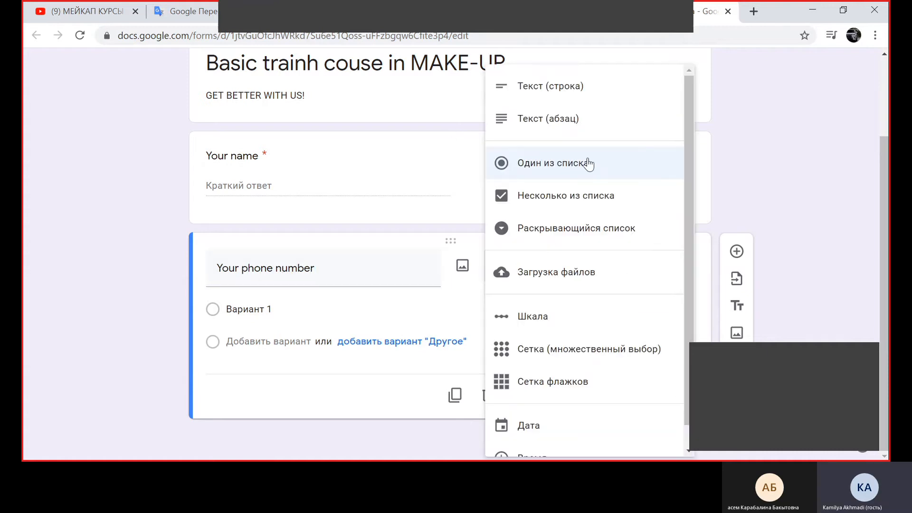
{"action": "left_click", "coordinate": [584, 85]}
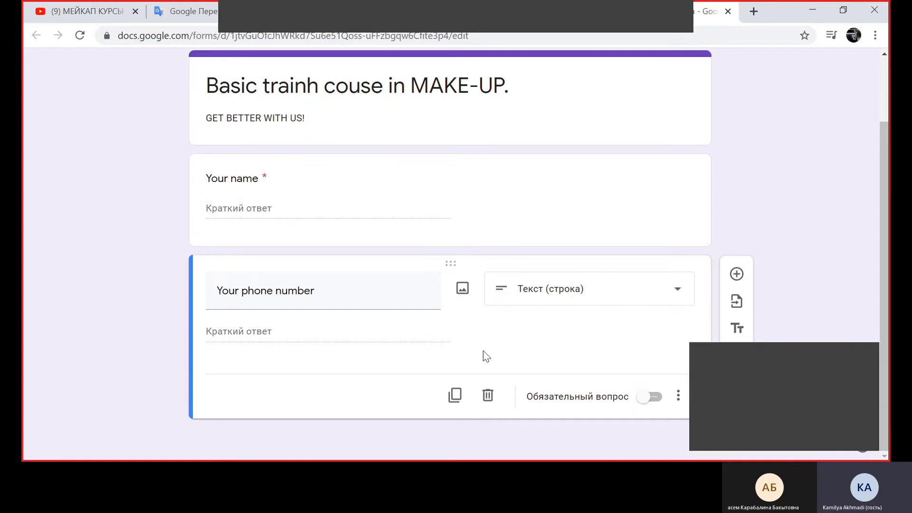
{"action": "left_click", "coordinate": [648, 400]}
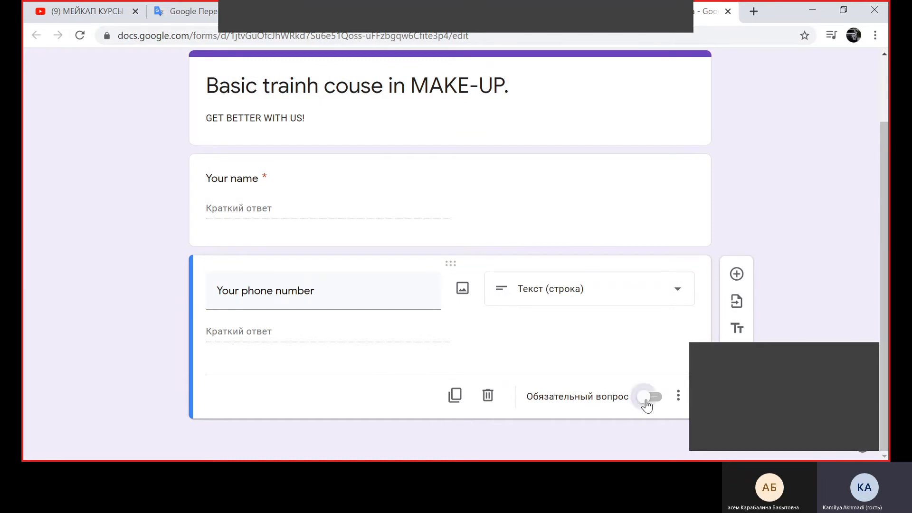
{"action": "left_click", "coordinate": [737, 275]}
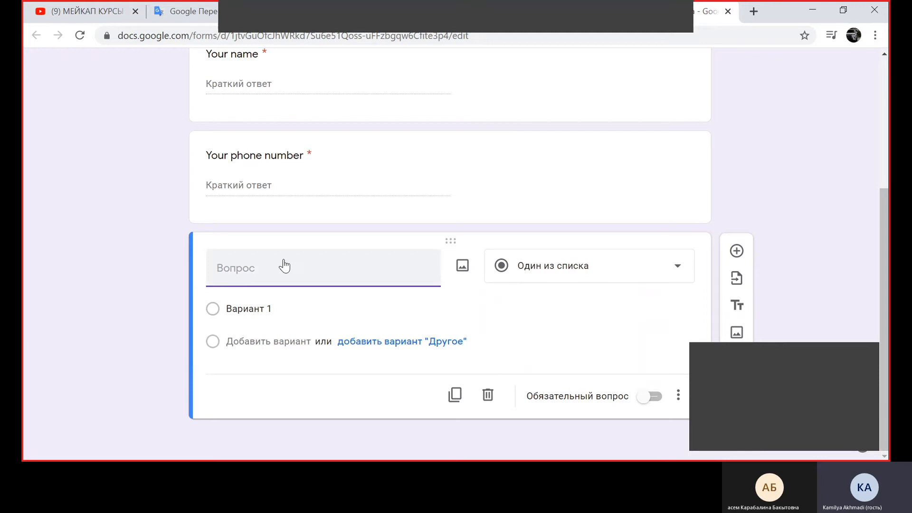
Title the blank third question "Your email adress"
{"action": "type", "text": "Y"}
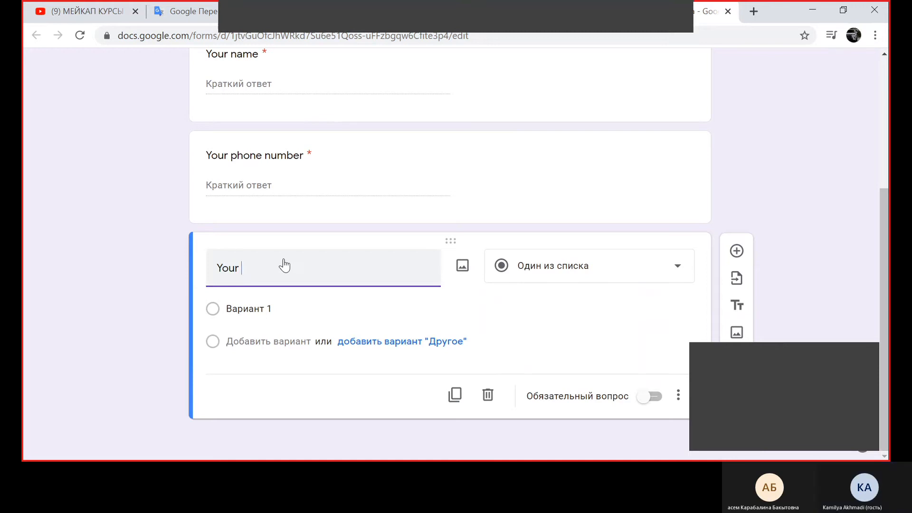
{"action": "type", "text": "our email"}
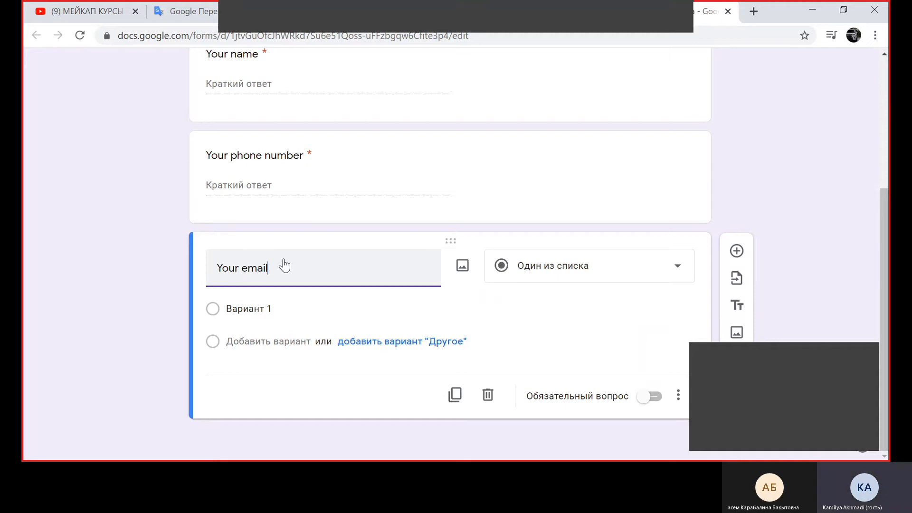
{"action": "type", "text": " address"}
Set the "Your email adress" question's type to Текст (строка) and make it required
{"action": "left_click", "coordinate": [552, 270]}
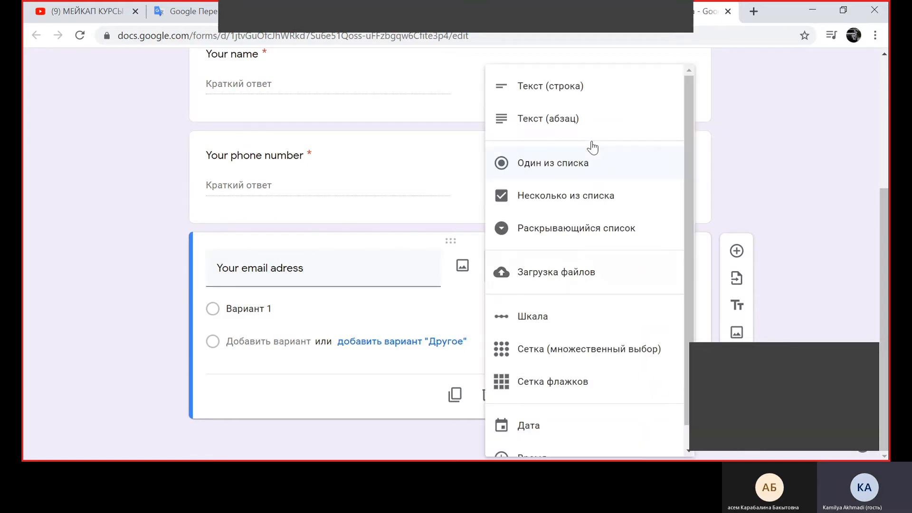
{"action": "left_click", "coordinate": [577, 87]}
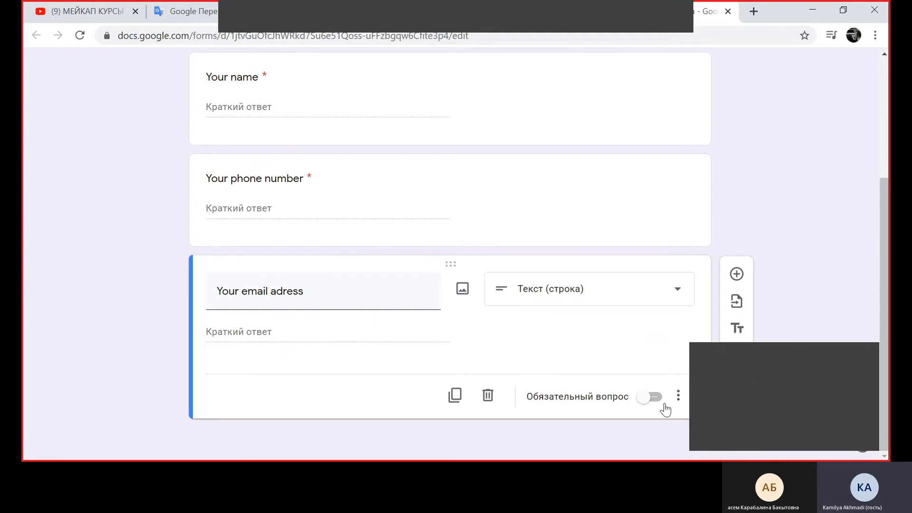
{"action": "left_click", "coordinate": [649, 398]}
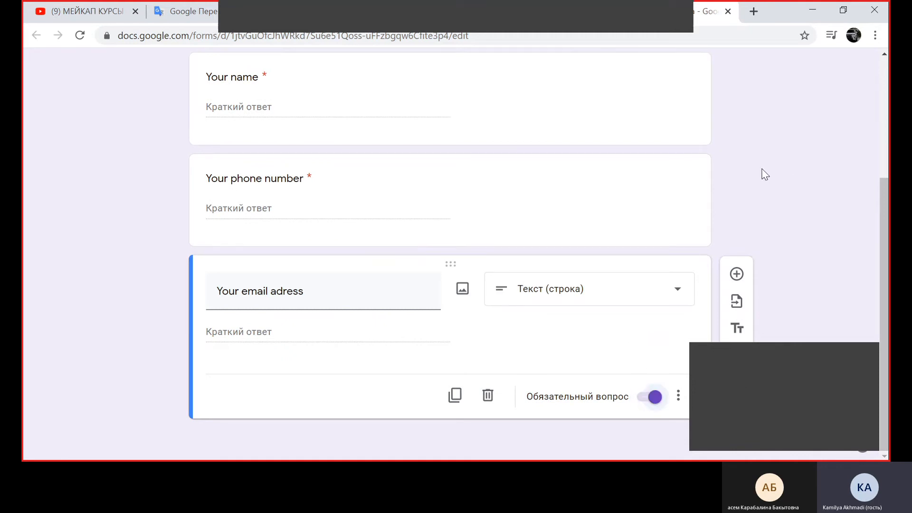
Add a title and description block below the email question and clear its placeholder title
{"action": "scroll", "coordinate": [461, 209], "scroll_direction": "up", "scroll_amount": 3}
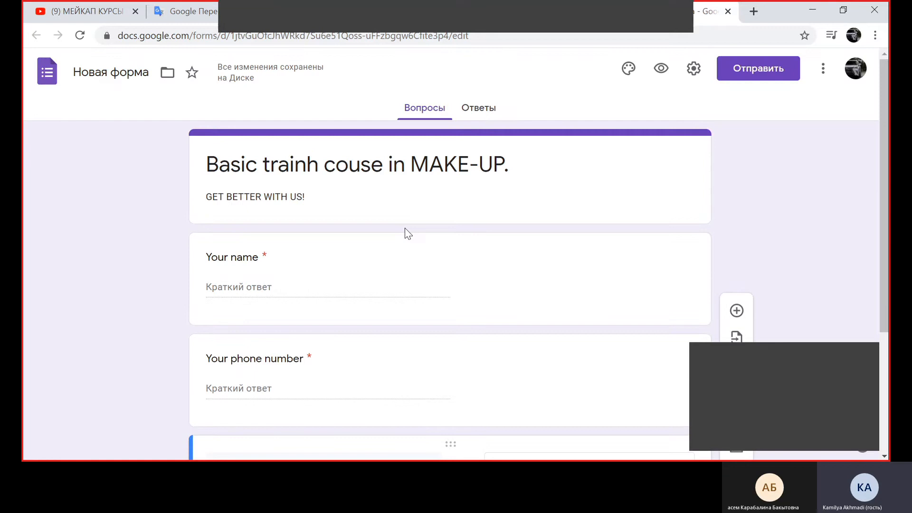
{"action": "scroll", "coordinate": [407, 233], "scroll_direction": "down", "scroll_amount": 3}
{"action": "scroll", "coordinate": [401, 230], "scroll_direction": "up", "scroll_amount": 1}
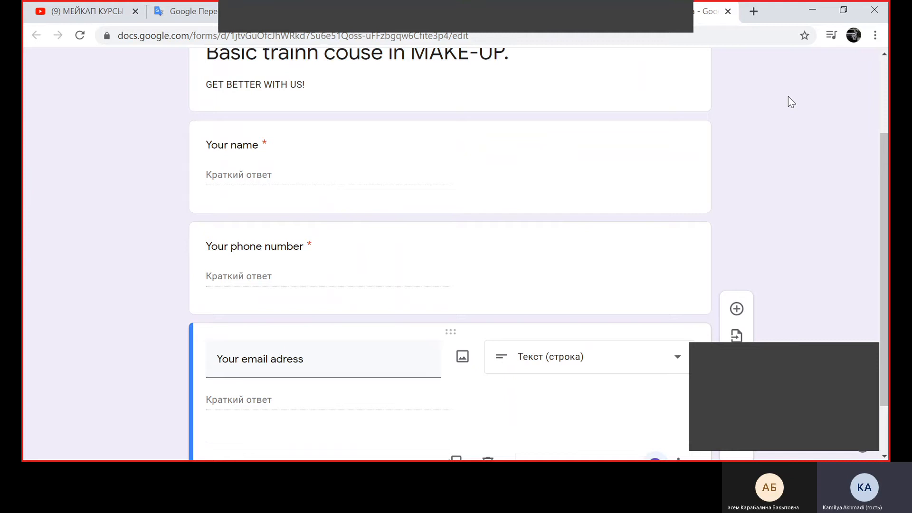
{"action": "scroll", "coordinate": [785, 98], "scroll_direction": "up", "scroll_amount": 3}
{"action": "scroll", "coordinate": [755, 123], "scroll_direction": "down", "scroll_amount": 4}
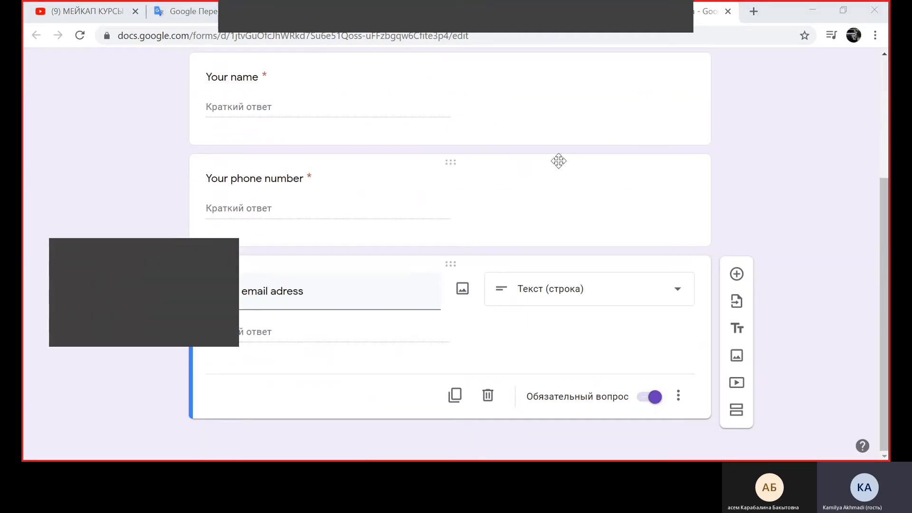
{"action": "left_click", "coordinate": [743, 333]}
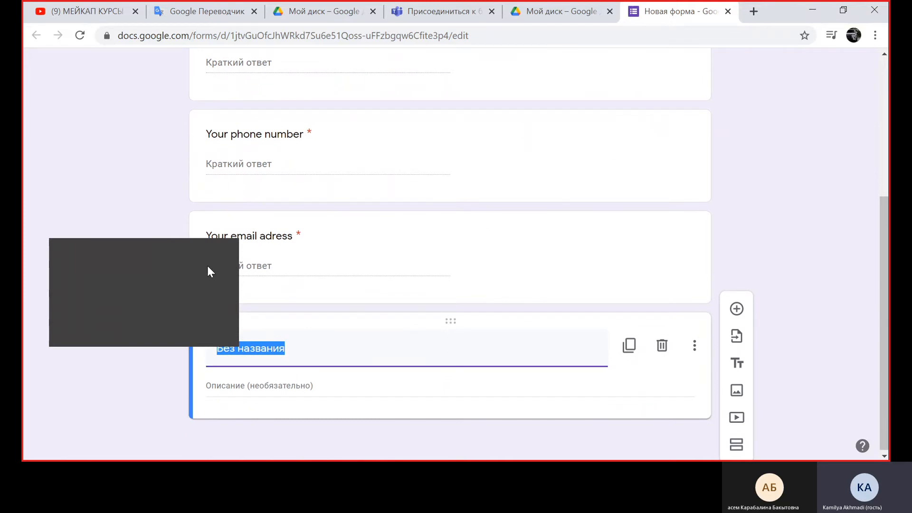
{"action": "left_click", "coordinate": [343, 361]}
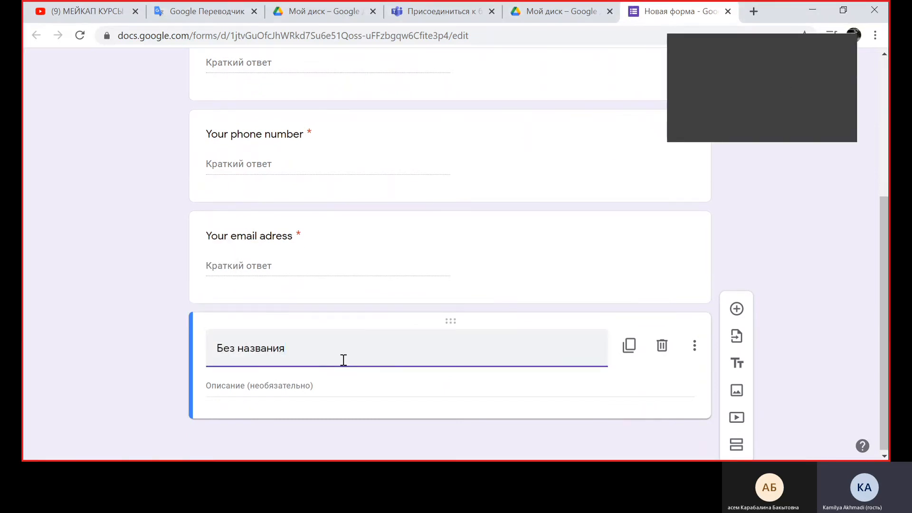
{"action": "key", "text": "BackSpace"}
{"action": "key", "text": "BackSpace"}
{"action": "key", "text": "BackSpace"}
{"action": "key", "text": "BackSpace"}
{"action": "key", "text": "BackSpace"}
{"action": "key", "text": "BackSpace"}
{"action": "key", "text": "BackSpace"}
{"action": "key", "text": "BackSpace"}
{"action": "key", "text": "BackSpace"}
{"action": "key", "text": "BackSpace"}
{"action": "key", "text": "BackSpace"}
Copy the heading "DURING TRAINING YOU WILL LEARN:" from Google Translate and paste it as the new block's title in the form
{"action": "left_click", "coordinate": [221, 11]}
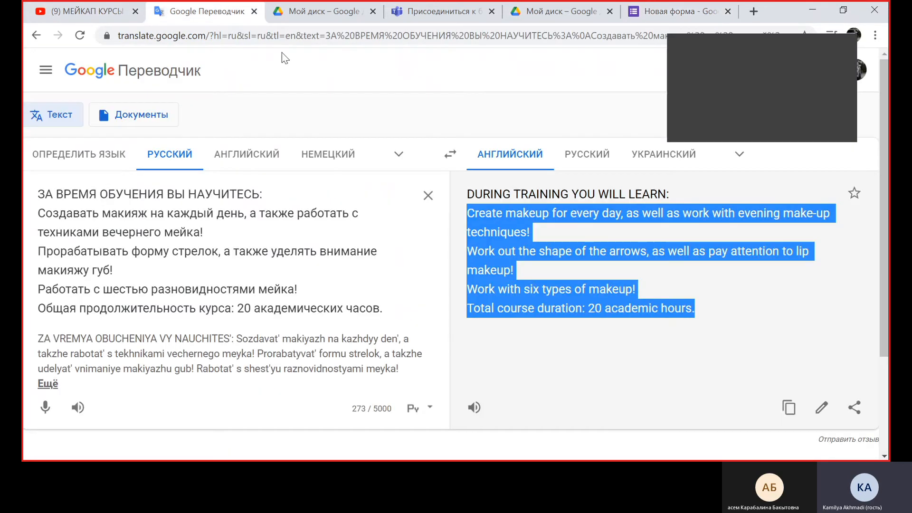
{"action": "left_click_drag", "start_coordinate": [671, 195], "coordinate": [470, 200]}
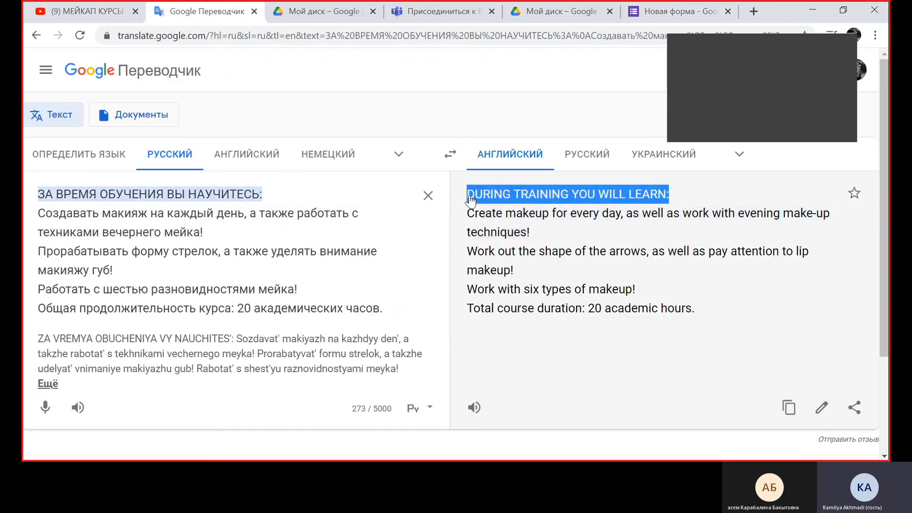
{"action": "right_click", "coordinate": [471, 200]}
{"action": "left_click", "coordinate": [529, 200]}
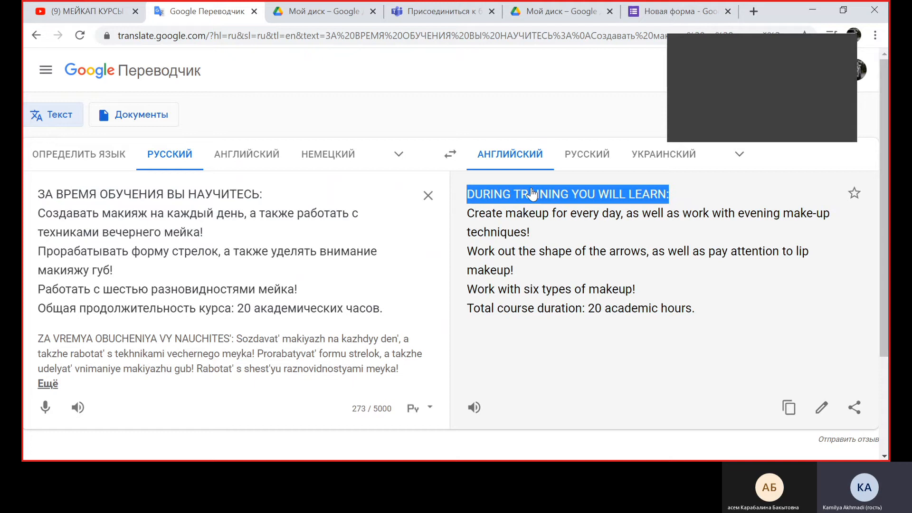
{"action": "left_click", "coordinate": [660, 11]}
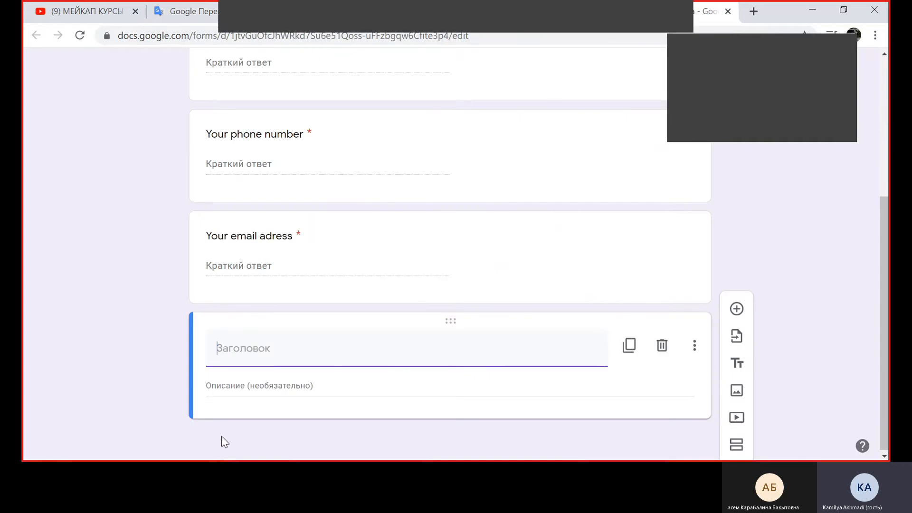
{"action": "right_click", "coordinate": [248, 343]}
{"action": "left_click", "coordinate": [290, 232]}
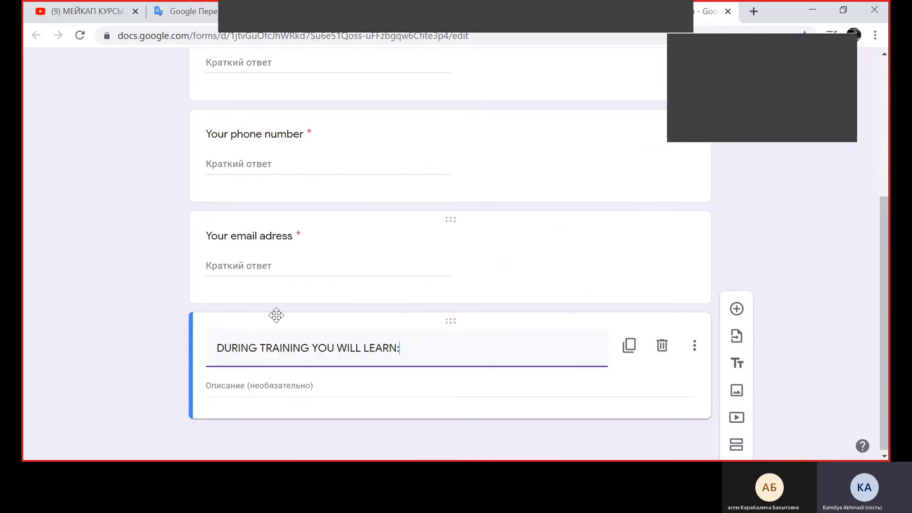
Copy the translated course description, from "Create makeup for every day" to "20 academic hours.", from Google Translate into the block's description
{"action": "left_click", "coordinate": [275, 391]}
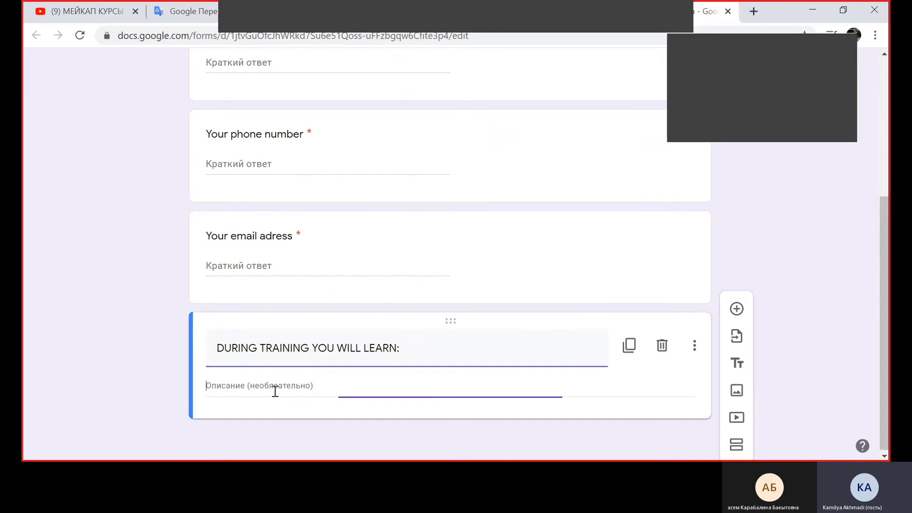
{"action": "left_click", "coordinate": [187, 6]}
{"action": "left_click_drag", "start_coordinate": [468, 212], "coordinate": [695, 309]}
{"action": "right_click", "coordinate": [535, 299]}
{"action": "left_click", "coordinate": [544, 310]}
{"action": "left_click", "coordinate": [710, 11]}
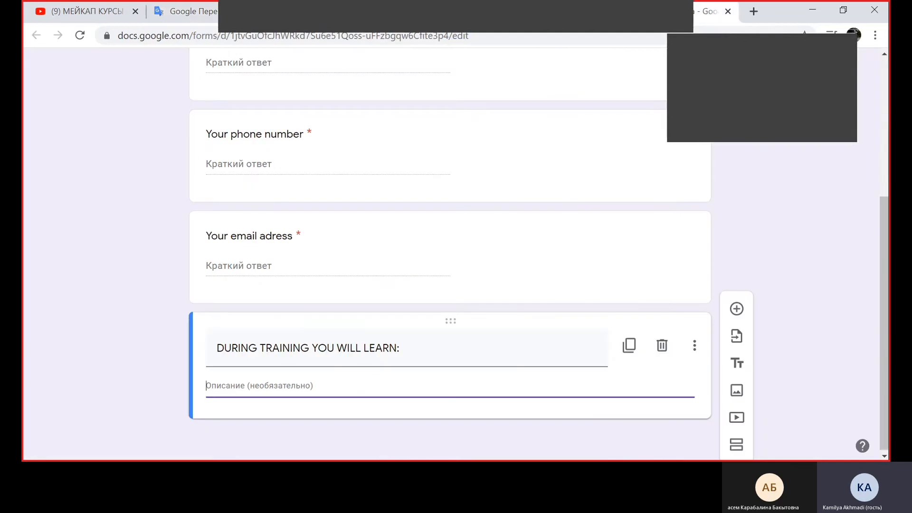
{"action": "right_click", "coordinate": [296, 395]}
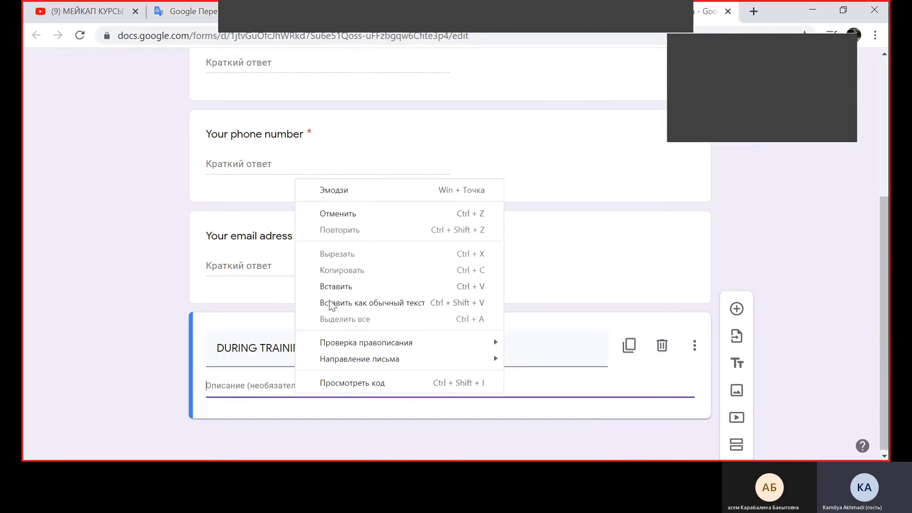
{"action": "left_click", "coordinate": [328, 287]}
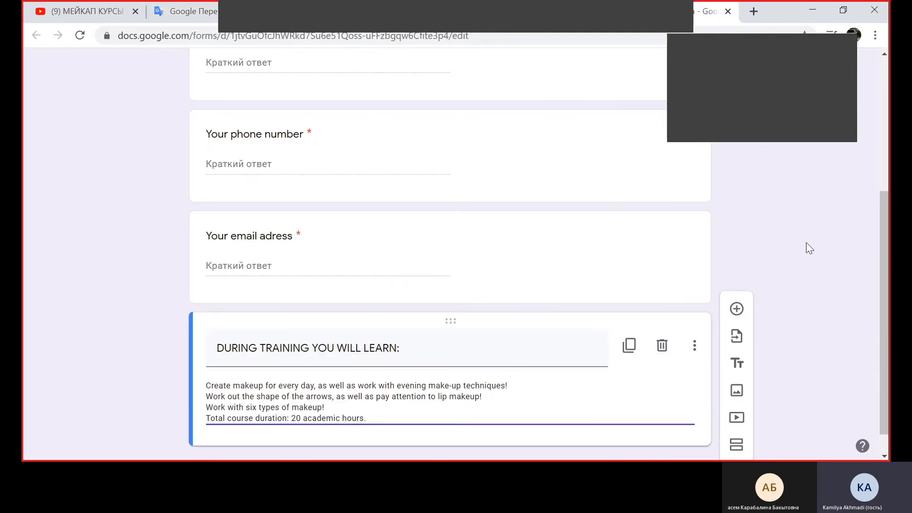
{"action": "left_click", "coordinate": [796, 257]}
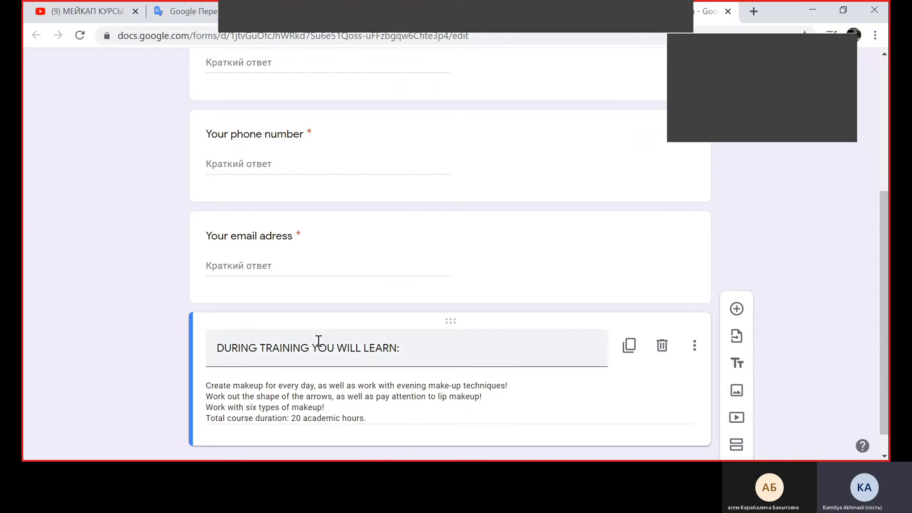
Move the "DURING TRAINING YOU WILL LEARN:" block above the "Your name" question
{"action": "left_click_drag", "start_coordinate": [449, 320], "coordinate": [432, 65]}
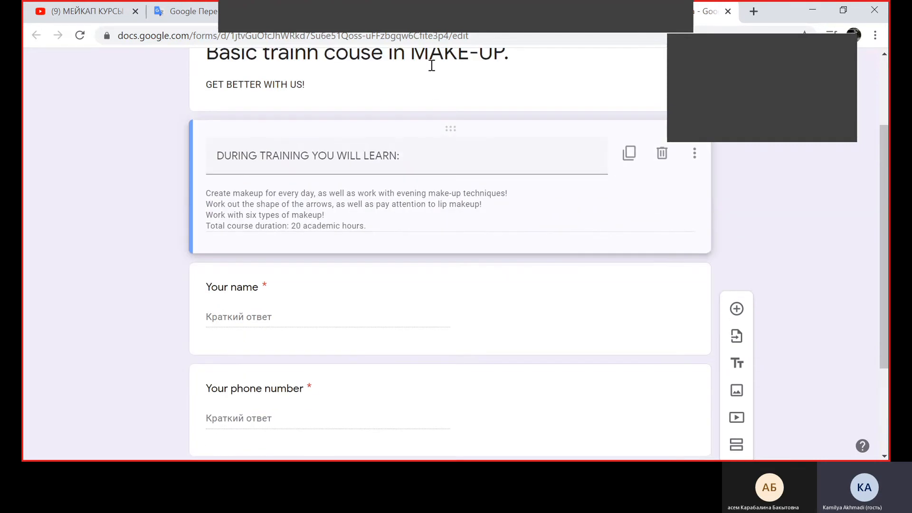
{"action": "left_click", "coordinate": [648, 175]}
{"action": "left_click", "coordinate": [781, 321]}
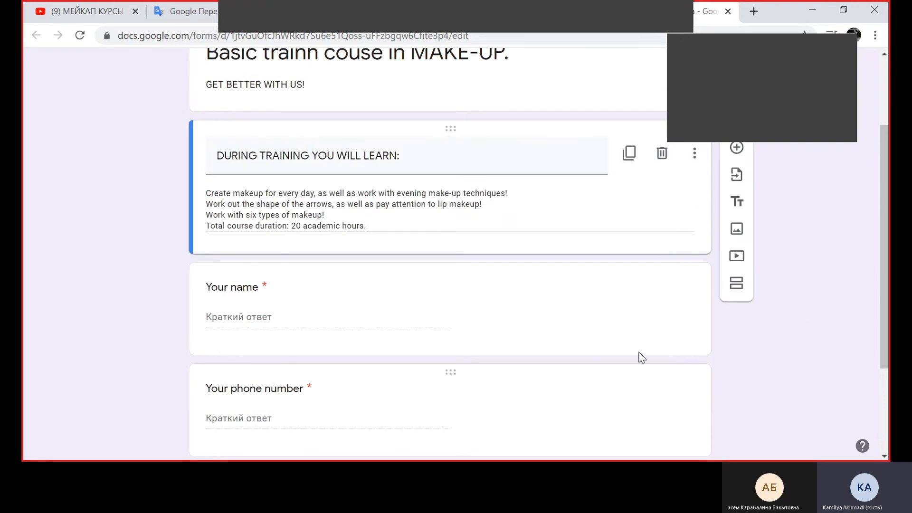
Start adding a video by URL below the training block and copy the make-up course video's address from YouTube
{"action": "left_click", "coordinate": [744, 262]}
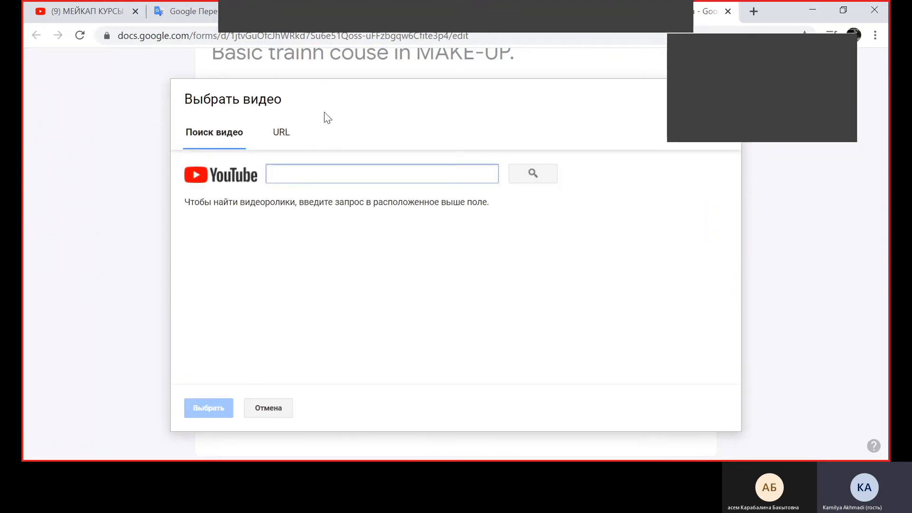
{"action": "left_click", "coordinate": [289, 135]}
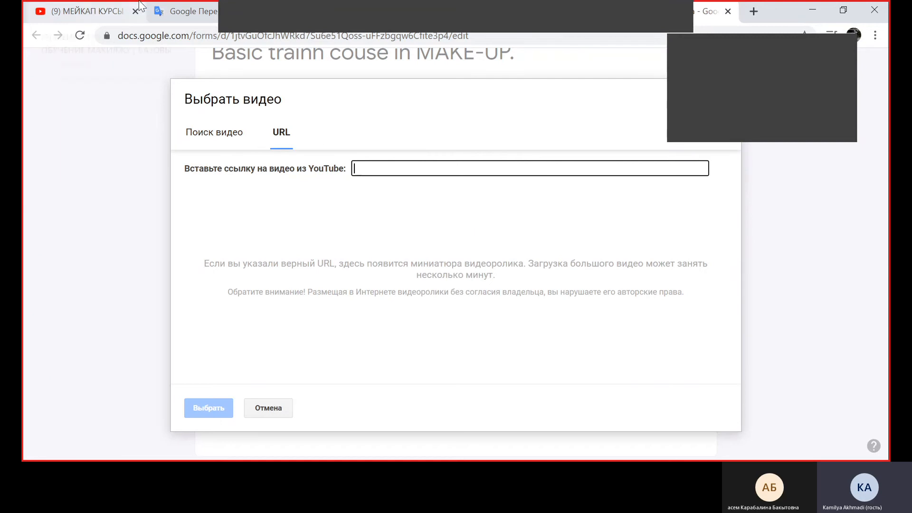
{"action": "left_click", "coordinate": [107, 5]}
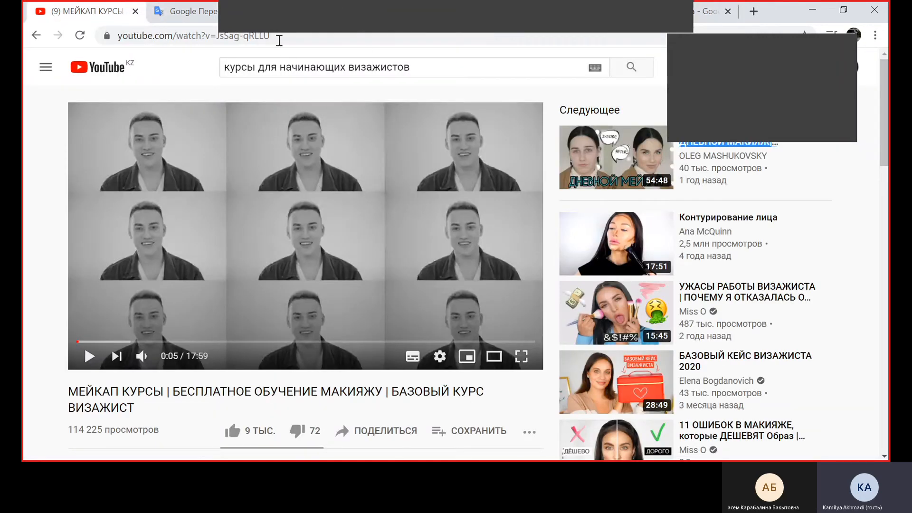
{"action": "left_click_drag", "start_coordinate": [271, 37], "coordinate": [120, 40]}
{"action": "right_click", "coordinate": [132, 36]}
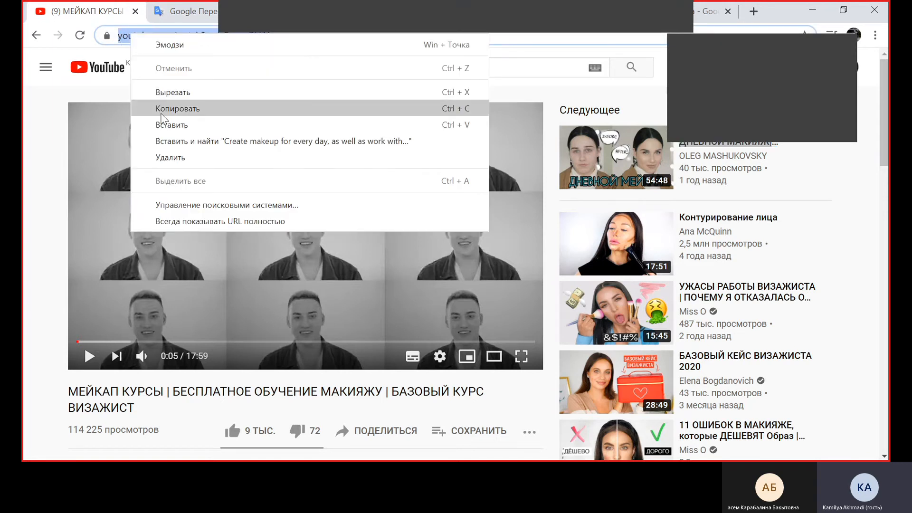
{"action": "left_click", "coordinate": [167, 108]}
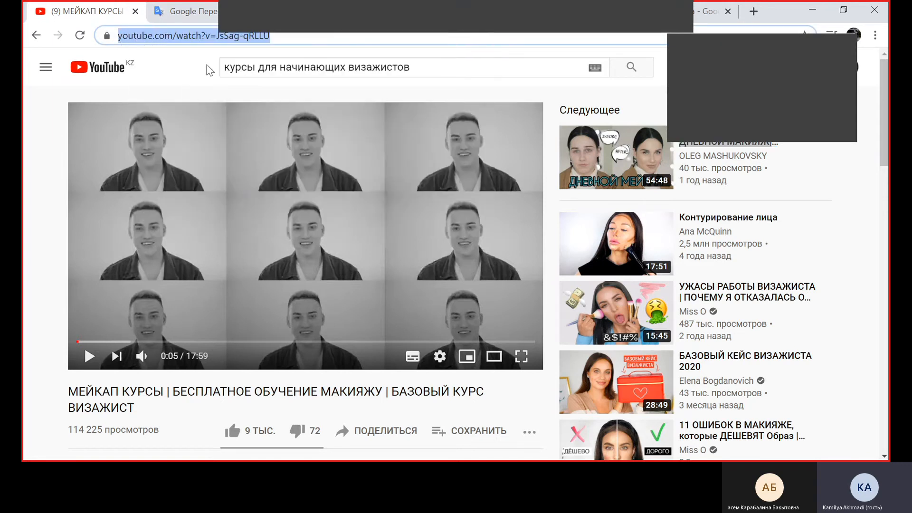
{"action": "left_click", "coordinate": [710, 5]}
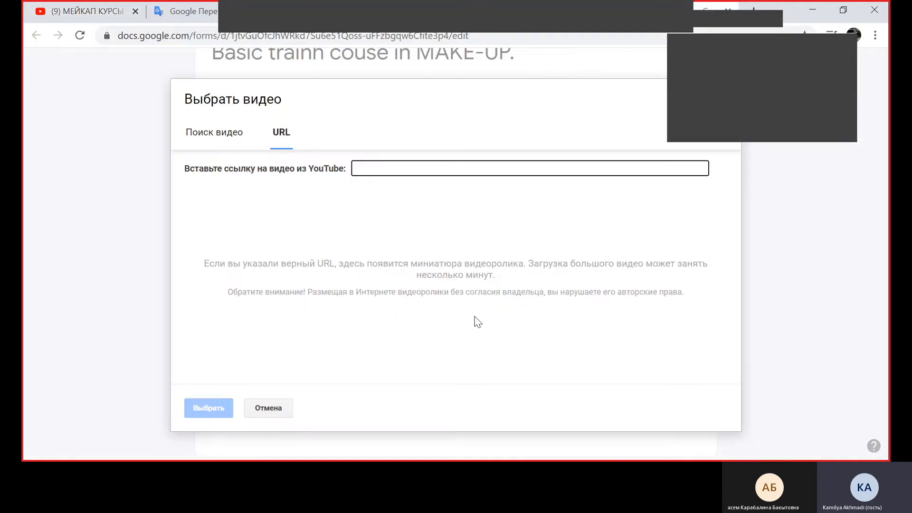
{"action": "right_click", "coordinate": [380, 167]}
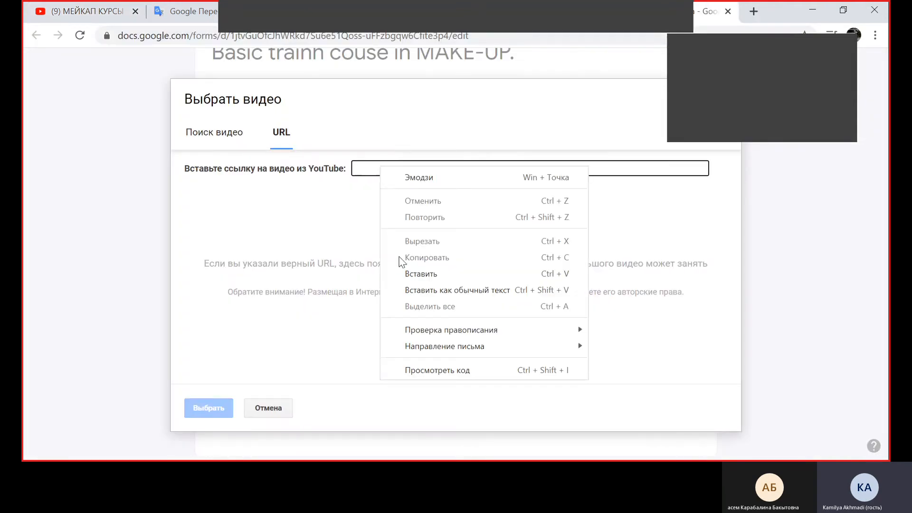
{"action": "left_click", "coordinate": [401, 271]}
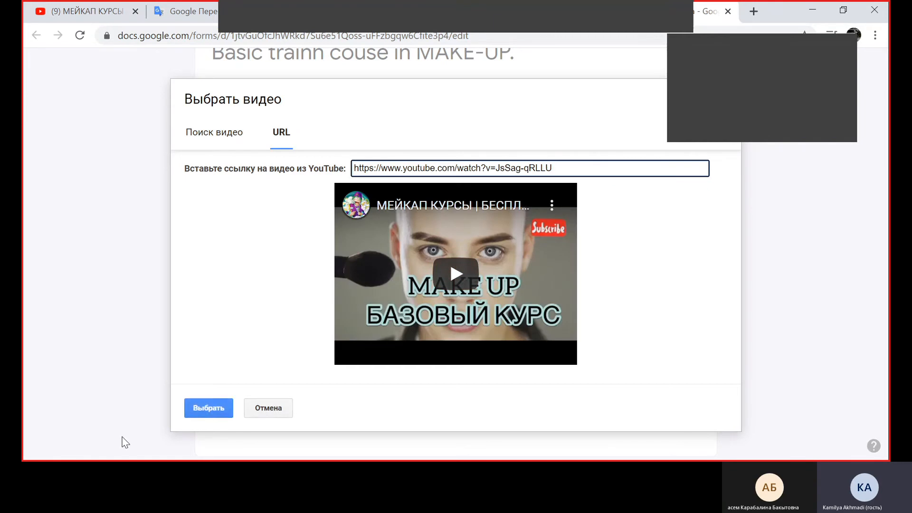
{"action": "left_click", "coordinate": [213, 408]}
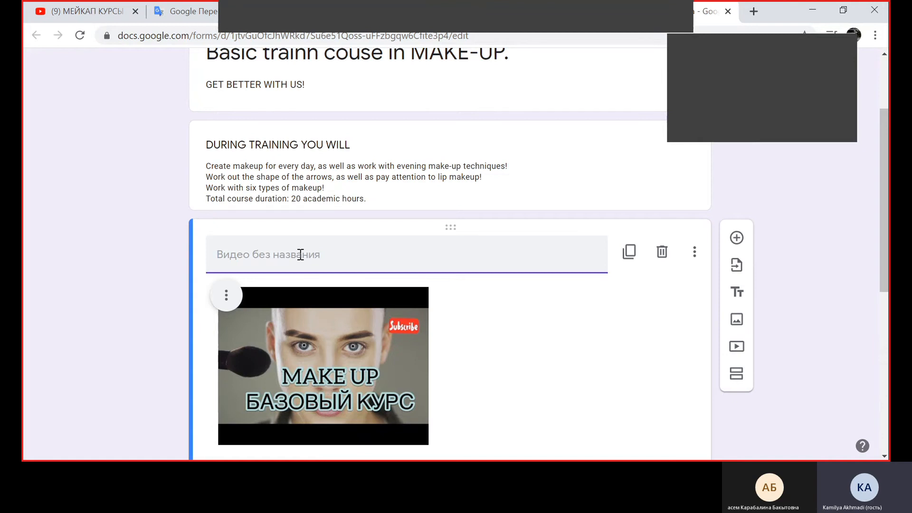
Title the inserted video "Watch the video!"
{"action": "type", "text": "Watch the video!"}
{"action": "left_click", "coordinate": [270, 222]}
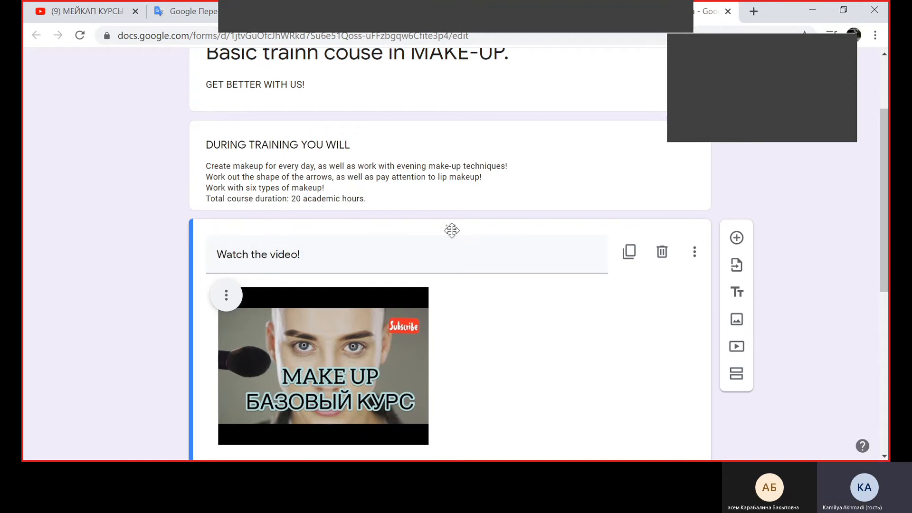
{"action": "scroll", "coordinate": [90, 128], "scroll_direction": "up", "scroll_amount": 3}
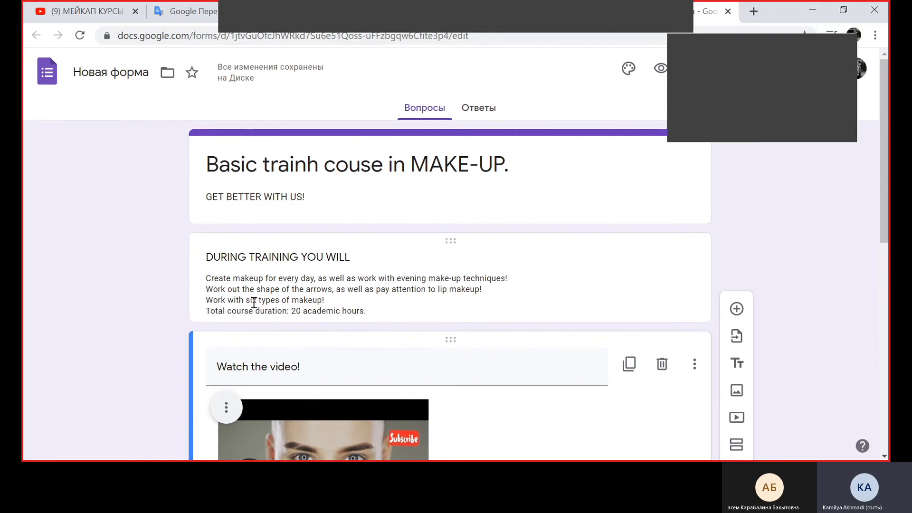
{"action": "scroll", "coordinate": [211, 190], "scroll_direction": "down", "scroll_amount": 4}
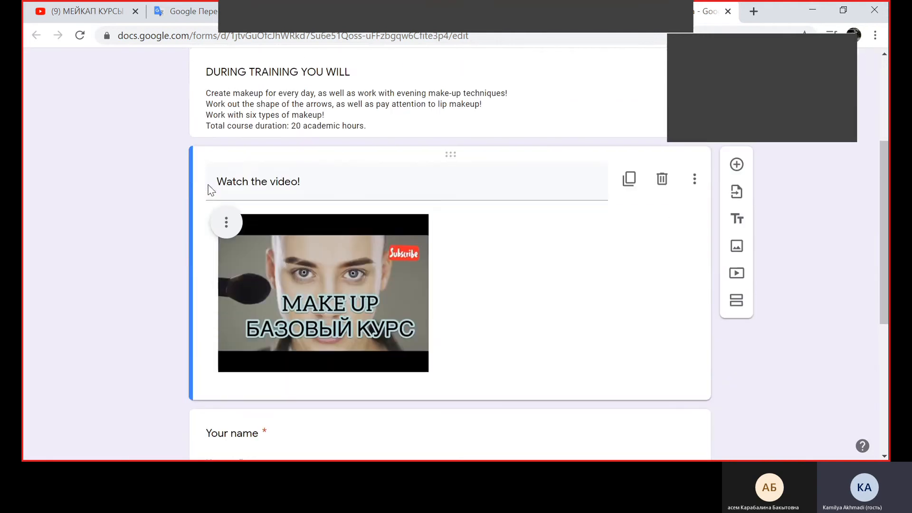
{"action": "scroll", "coordinate": [168, 312], "scroll_direction": "down", "scroll_amount": 5}
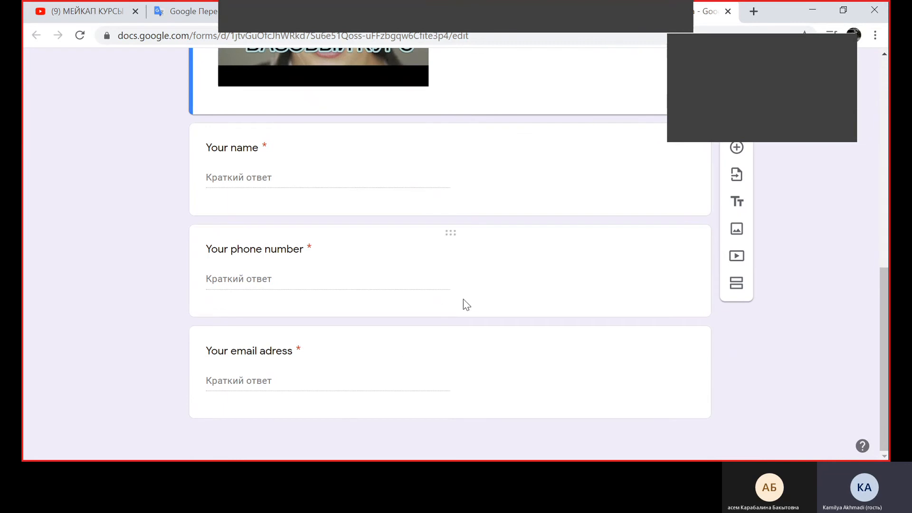
Set the form's theme colour to red and its background to the second, medium pink shade
{"action": "scroll", "coordinate": [470, 301], "scroll_direction": "up", "scroll_amount": 1}
{"action": "scroll", "coordinate": [475, 301], "scroll_direction": "up", "scroll_amount": 8}
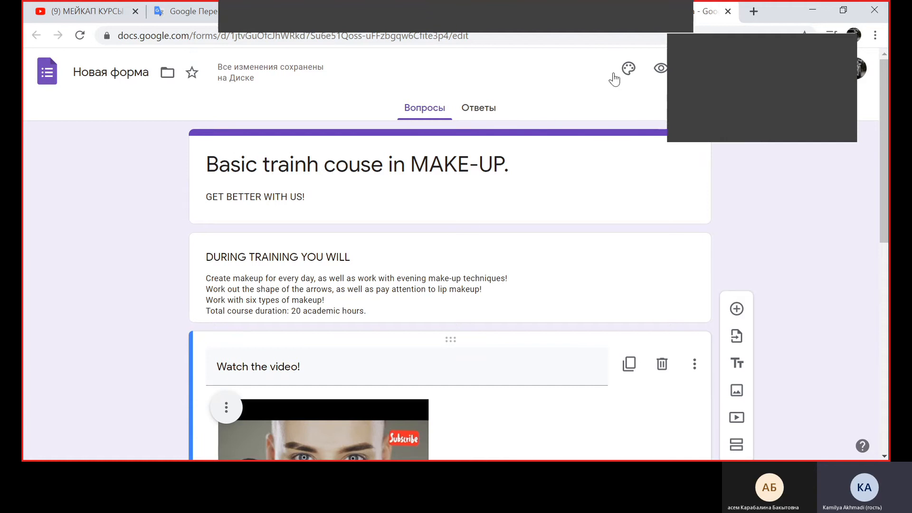
{"action": "left_click", "coordinate": [628, 72]}
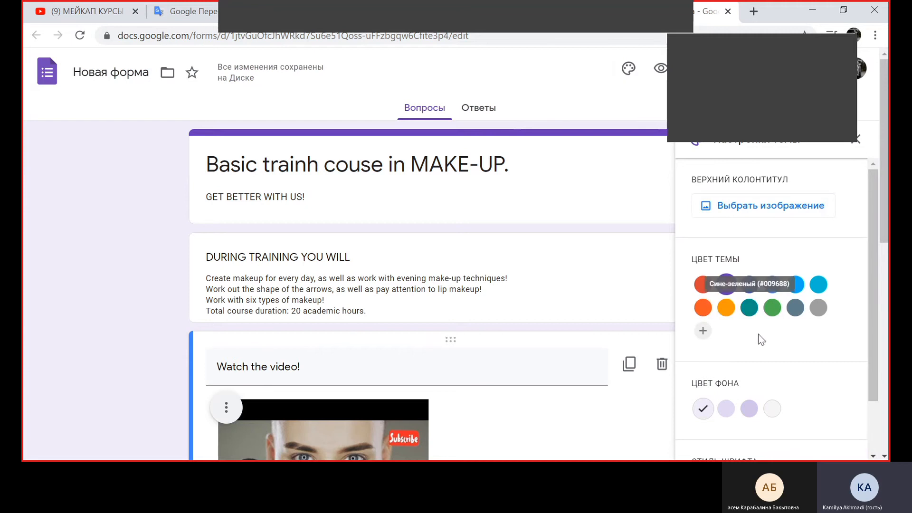
{"action": "left_click", "coordinate": [701, 287]}
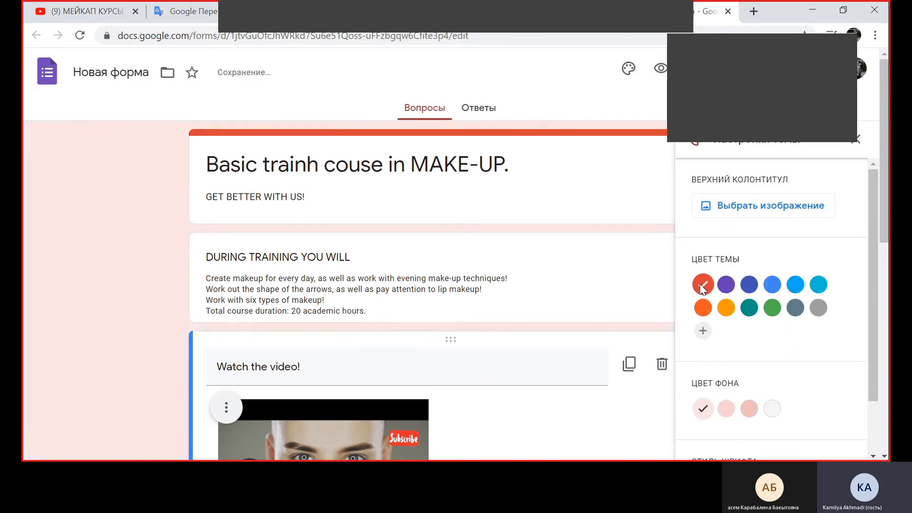
{"action": "scroll", "coordinate": [771, 360], "scroll_direction": "down", "scroll_amount": 2}
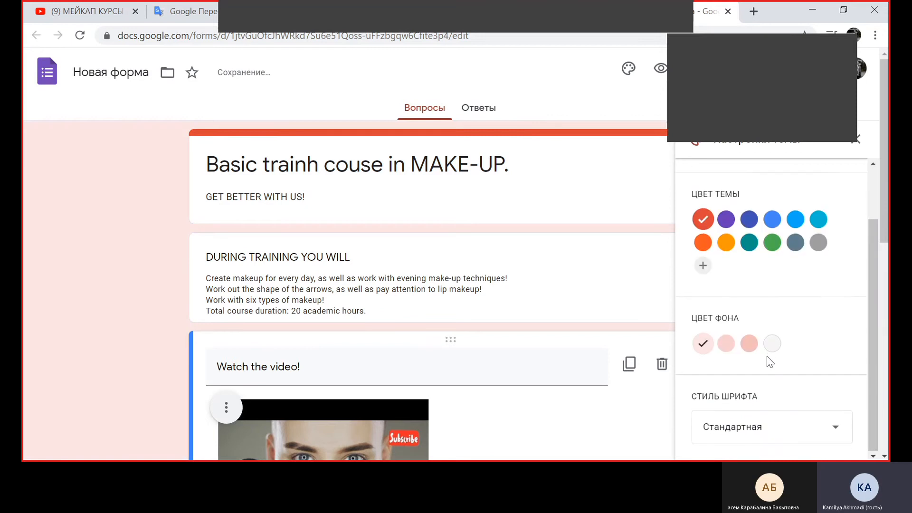
{"action": "left_click", "coordinate": [740, 344]}
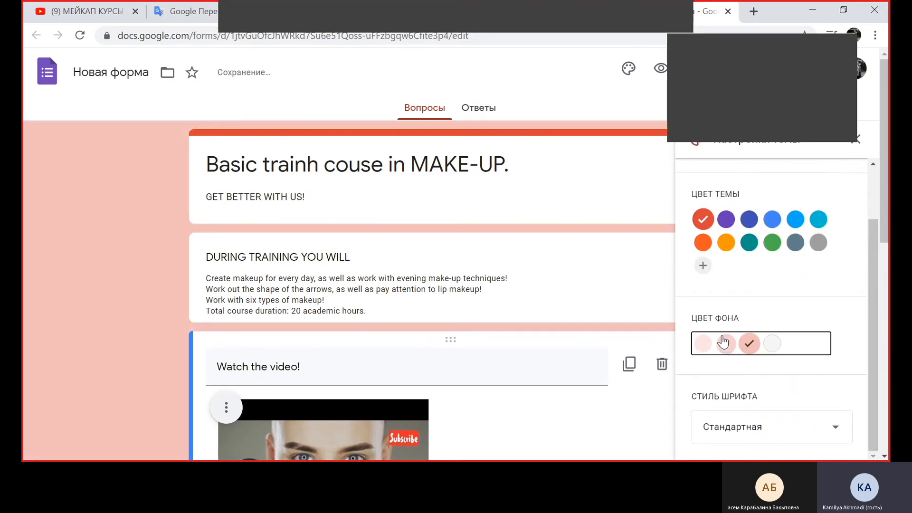
{"action": "left_click", "coordinate": [726, 343]}
Set the form's font style to "Официальный" and close the theme settings
{"action": "scroll", "coordinate": [814, 342], "scroll_direction": "down", "scroll_amount": 2}
{"action": "scroll", "coordinate": [814, 341], "scroll_direction": "down", "scroll_amount": 4}
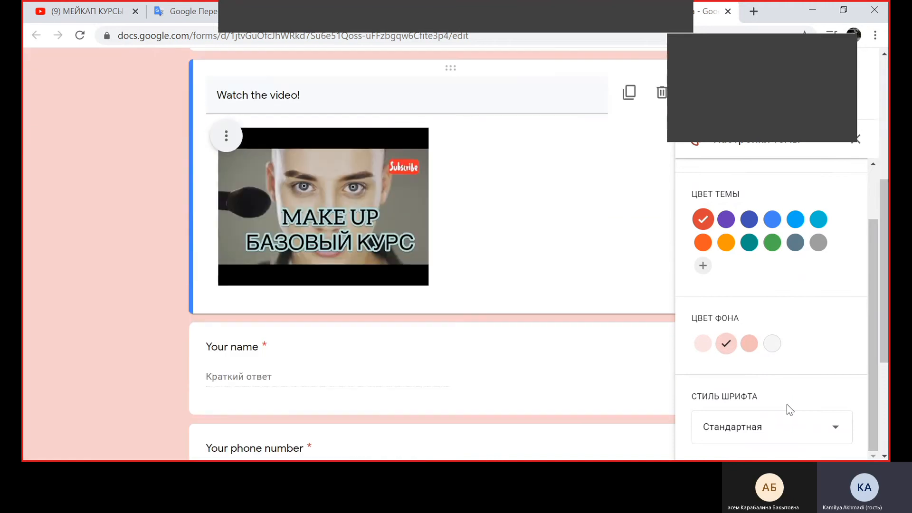
{"action": "left_click", "coordinate": [780, 431]}
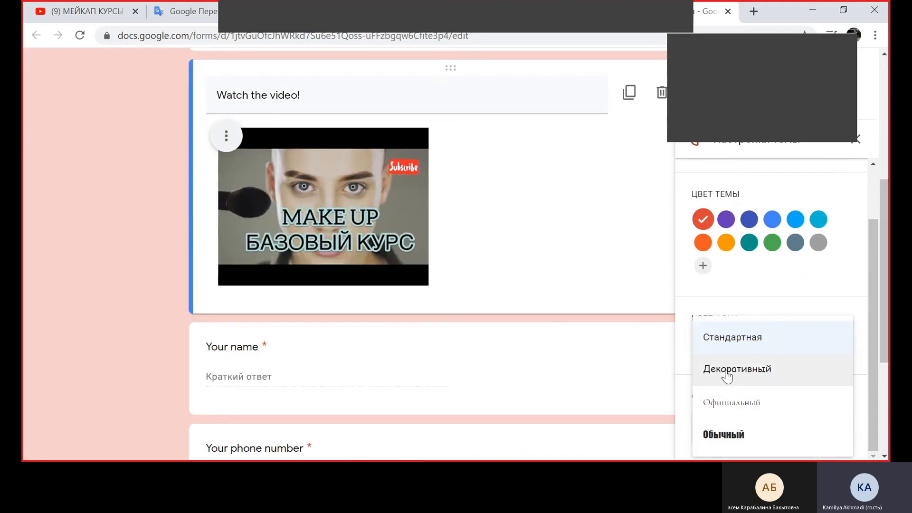
{"action": "left_click", "coordinate": [726, 403]}
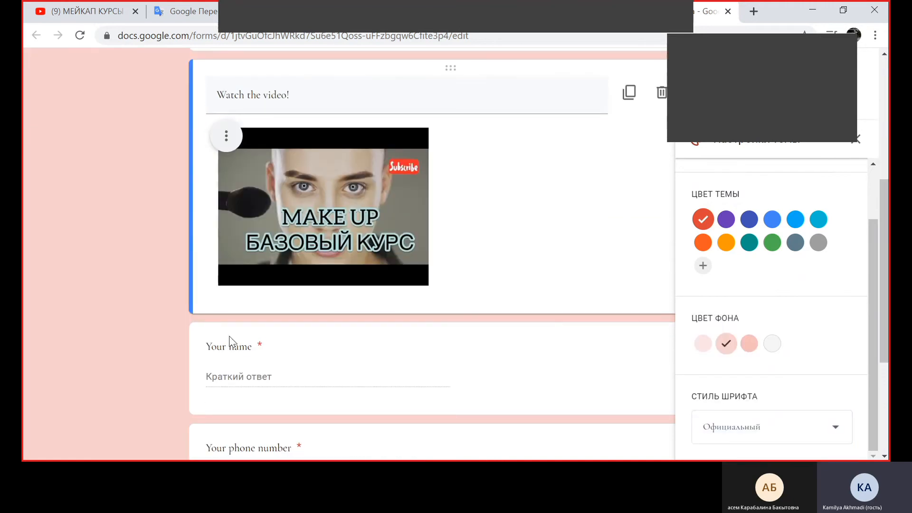
{"action": "scroll", "coordinate": [230, 187], "scroll_direction": "up", "scroll_amount": 6}
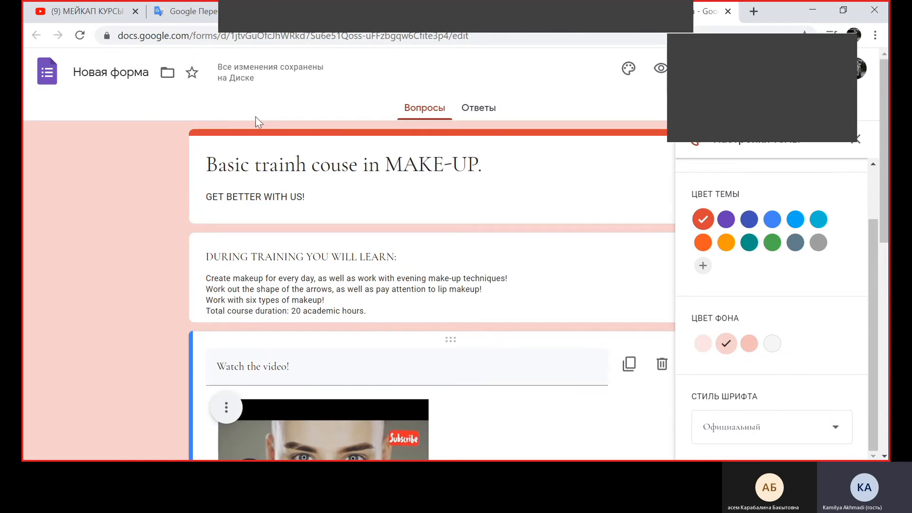
{"action": "scroll", "coordinate": [264, 121], "scroll_direction": "down", "scroll_amount": 2}
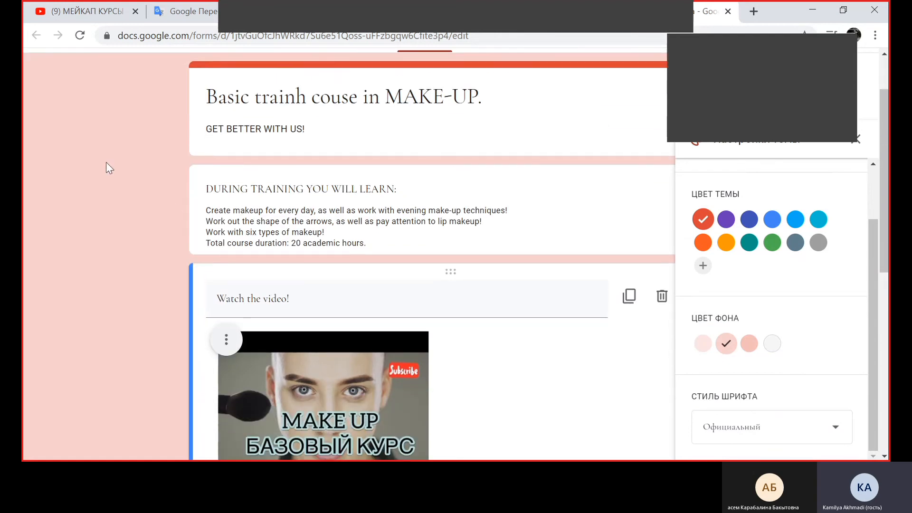
{"action": "scroll", "coordinate": [143, 149], "scroll_direction": "up", "scroll_amount": 2}
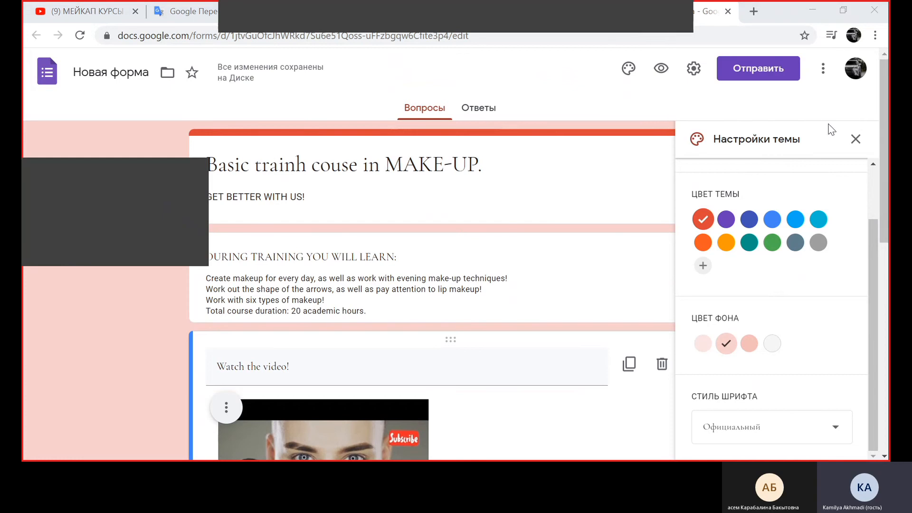
{"action": "left_click", "coordinate": [856, 140]}
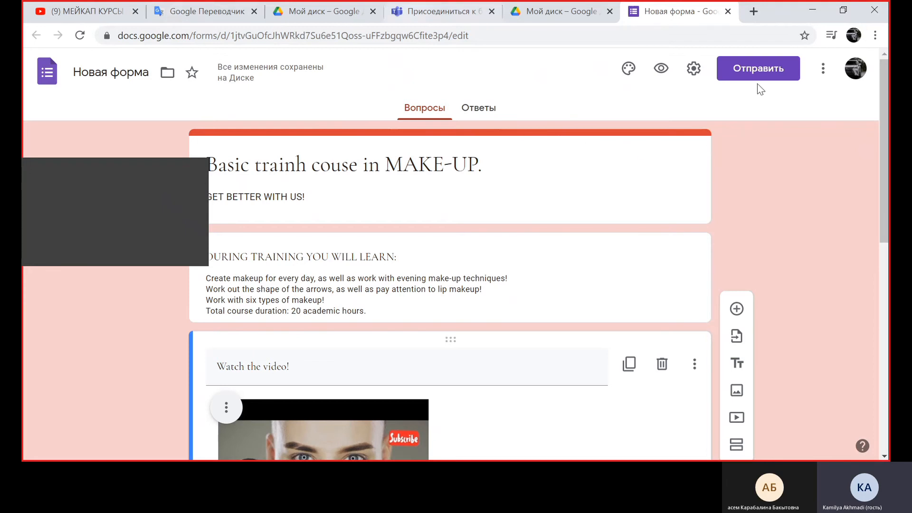
Preview the form as a respondent and look through the course description, video and contact questions
{"action": "left_click", "coordinate": [662, 70]}
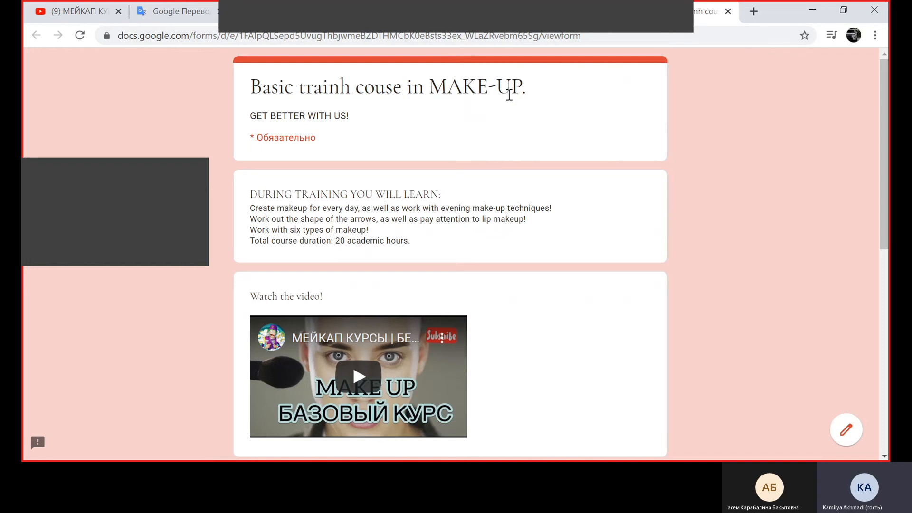
{"action": "scroll", "coordinate": [577, 214], "scroll_direction": "down", "scroll_amount": 1}
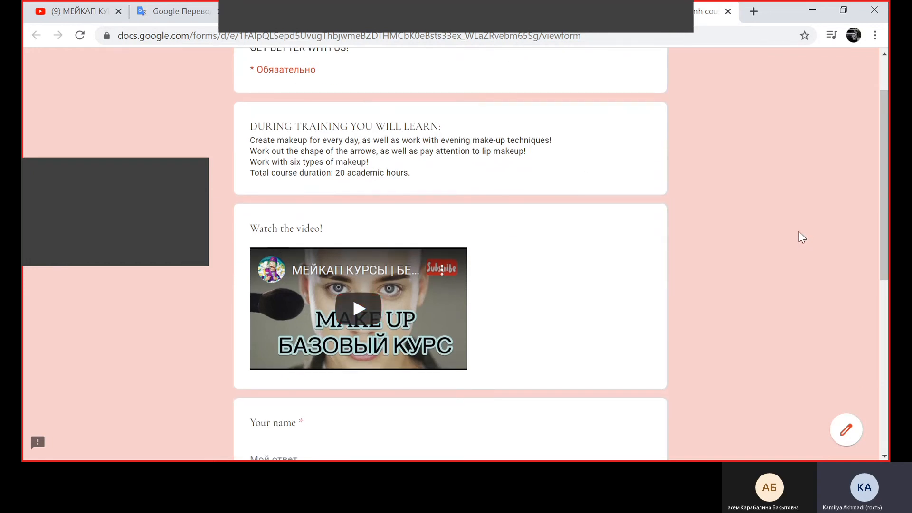
{"action": "scroll", "coordinate": [802, 237], "scroll_direction": "down", "scroll_amount": 1}
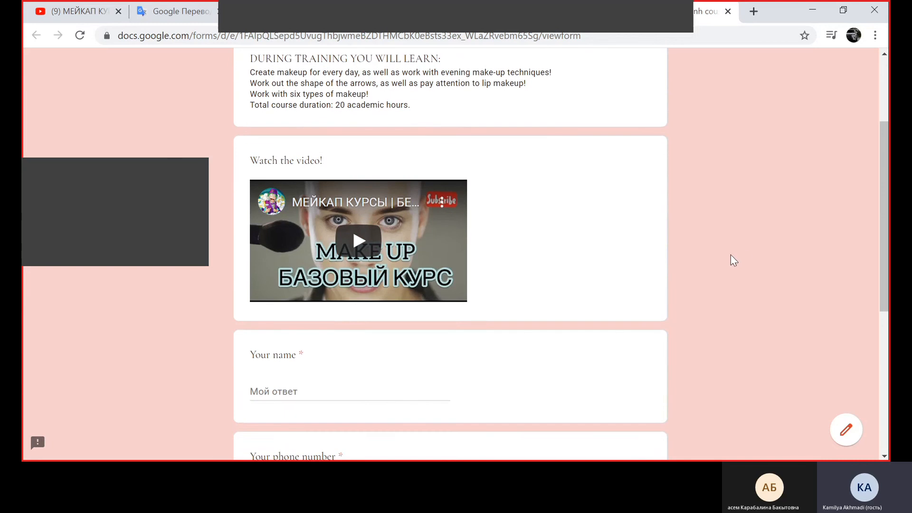
{"action": "scroll", "coordinate": [666, 267], "scroll_direction": "down", "scroll_amount": 1}
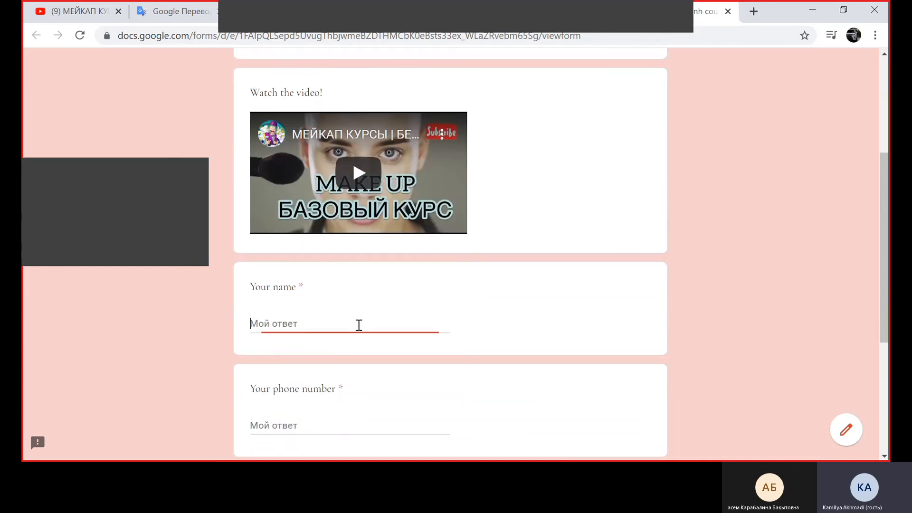
Fill in the respondent's name, phone number and email address in the previewed form and submit the response
{"action": "type", "text": "Ann"}
{"action": "scroll", "coordinate": [356, 323], "scroll_direction": "down", "scroll_amount": 2}
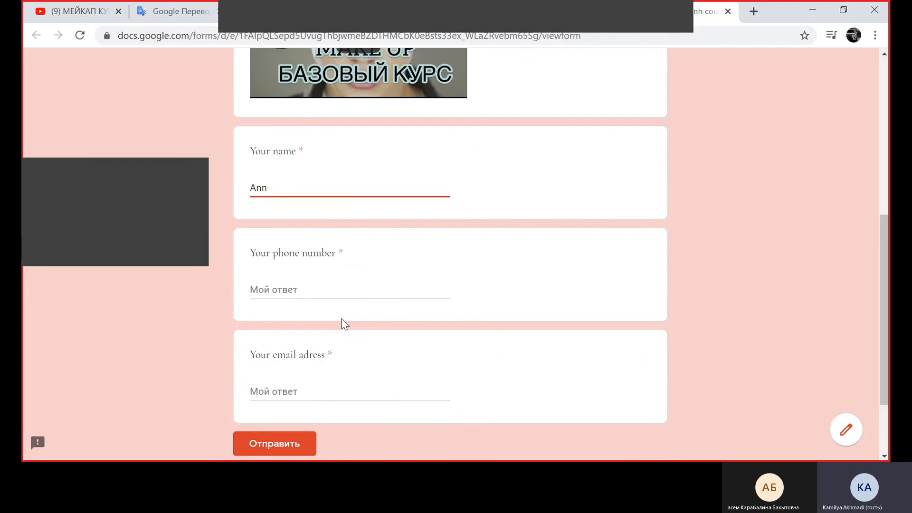
{"action": "left_click", "coordinate": [355, 295]}
{"action": "type", "text": "987654"}
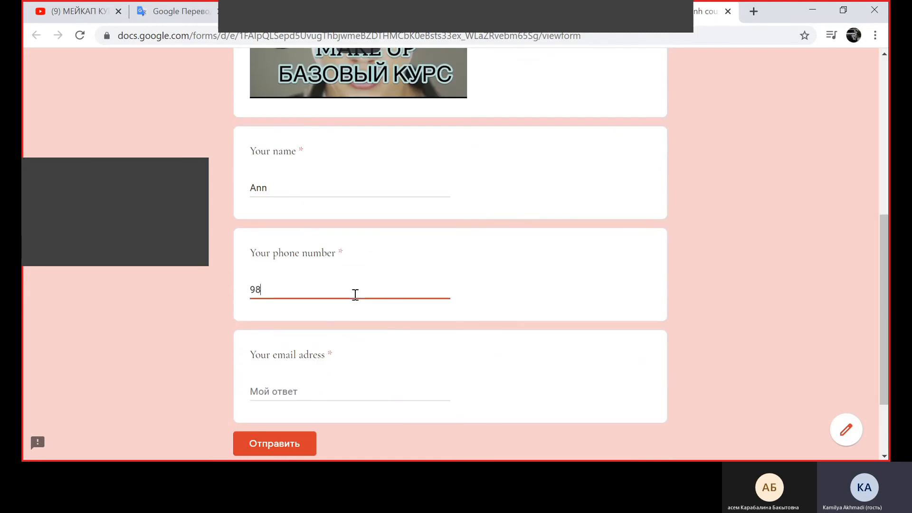
{"action": "left_click", "coordinate": [339, 390]}
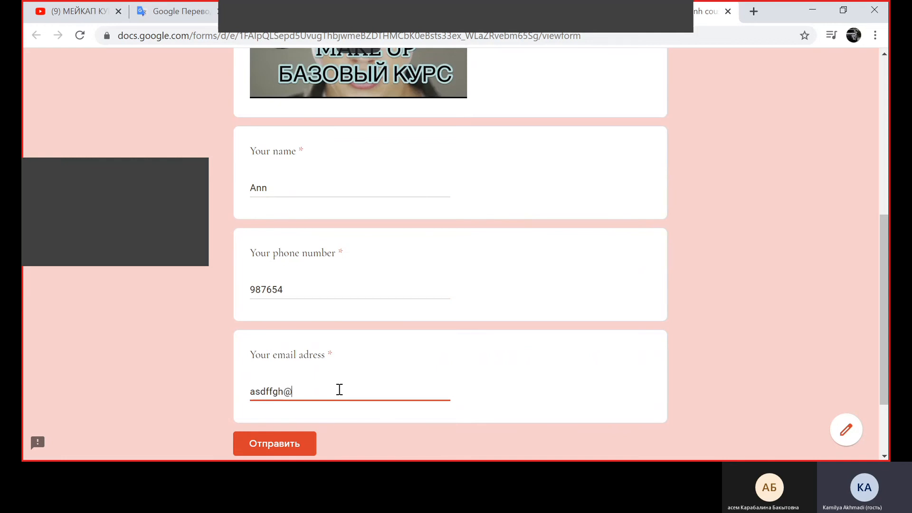
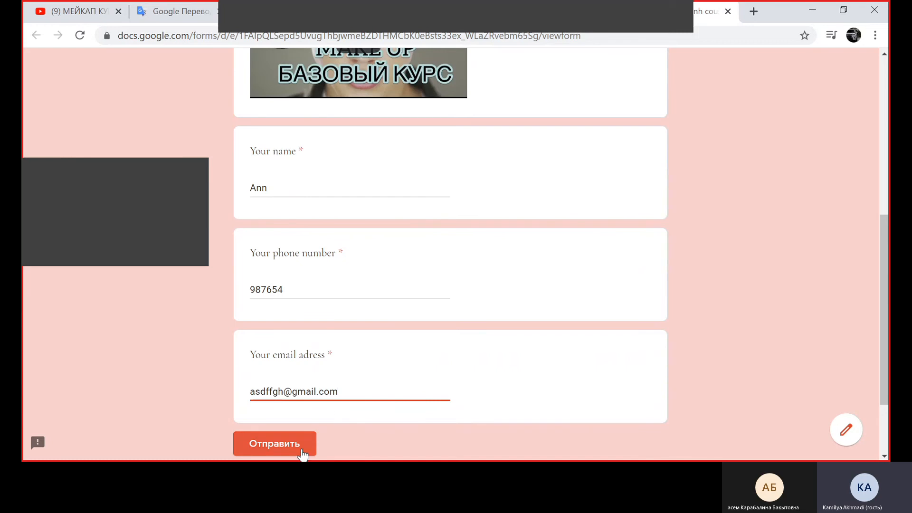
{"action": "left_click", "coordinate": [302, 452]}
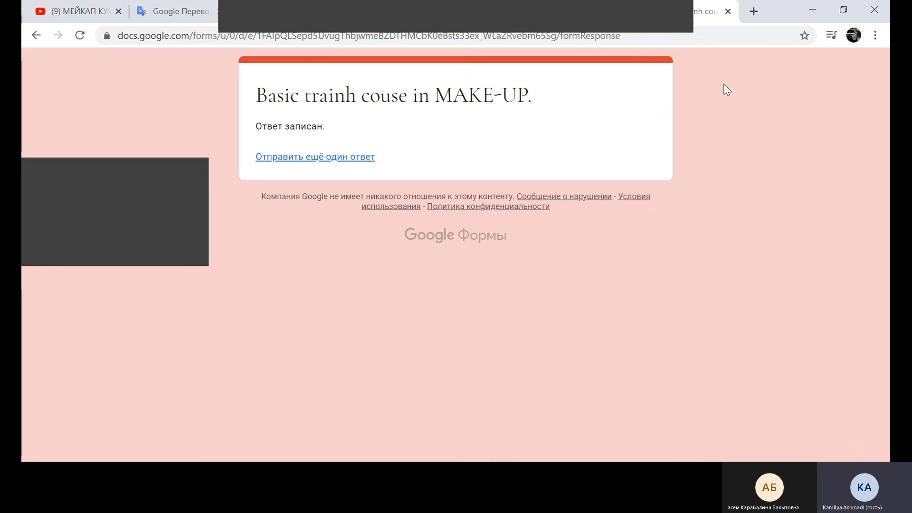
Return to the form editor and review the summary of submitted responses
{"action": "left_click", "coordinate": [660, 15]}
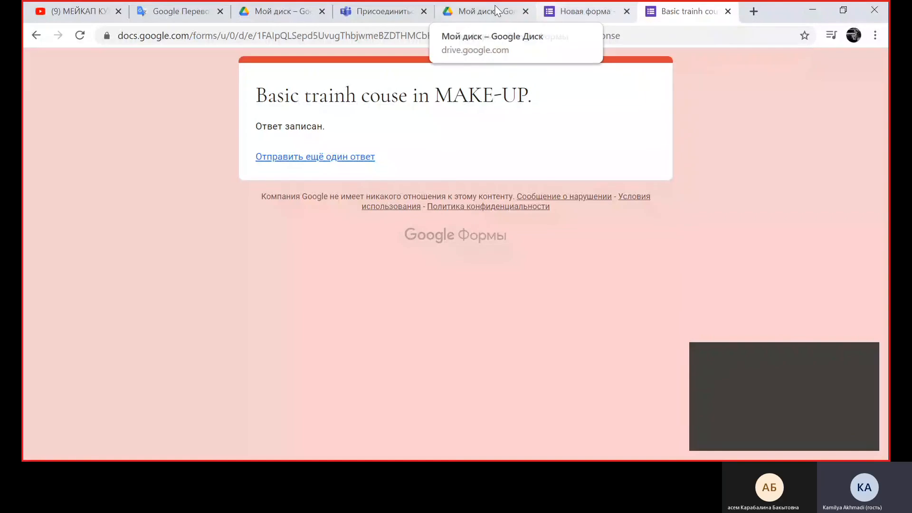
{"action": "left_click", "coordinate": [494, 11]}
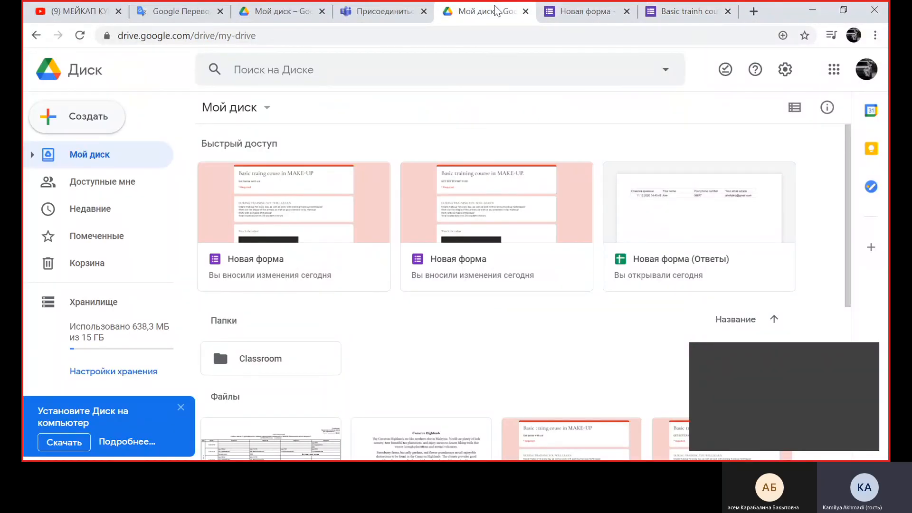
{"action": "left_click", "coordinate": [562, 7]}
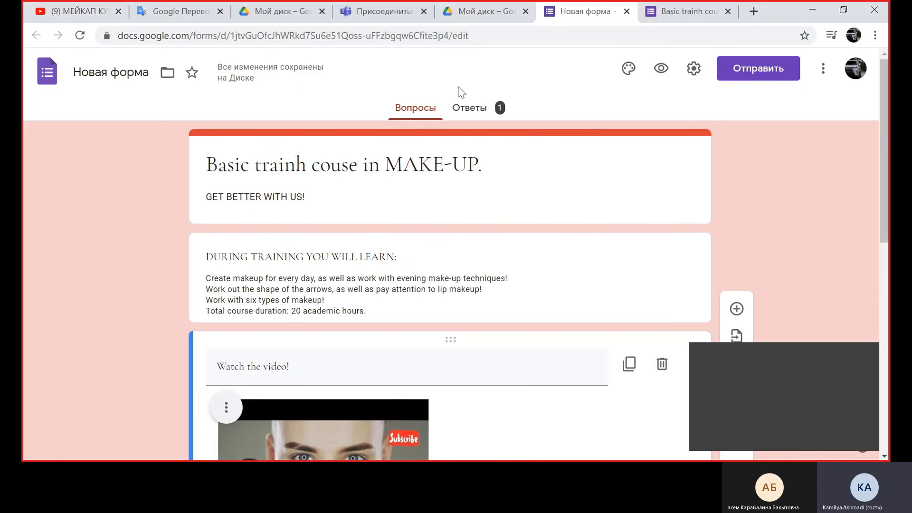
{"action": "left_click", "coordinate": [468, 106]}
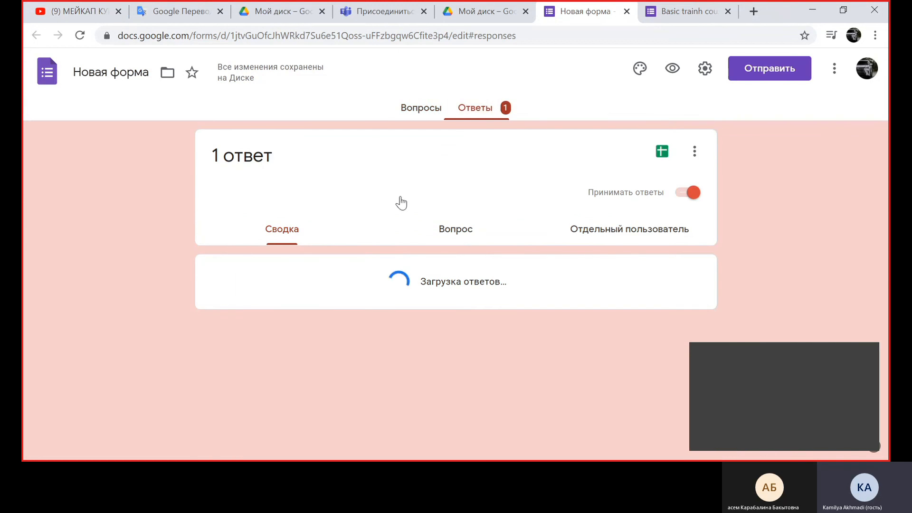
{"action": "scroll", "coordinate": [441, 268], "scroll_direction": "down", "scroll_amount": 3}
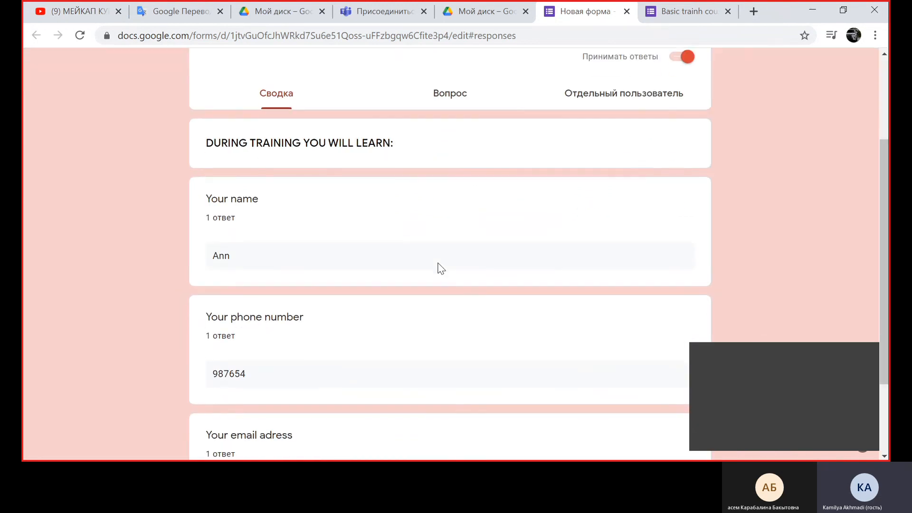
{"action": "scroll", "coordinate": [441, 271], "scroll_direction": "down", "scroll_amount": 2}
{"action": "scroll", "coordinate": [440, 228], "scroll_direction": "up", "scroll_amount": 5}
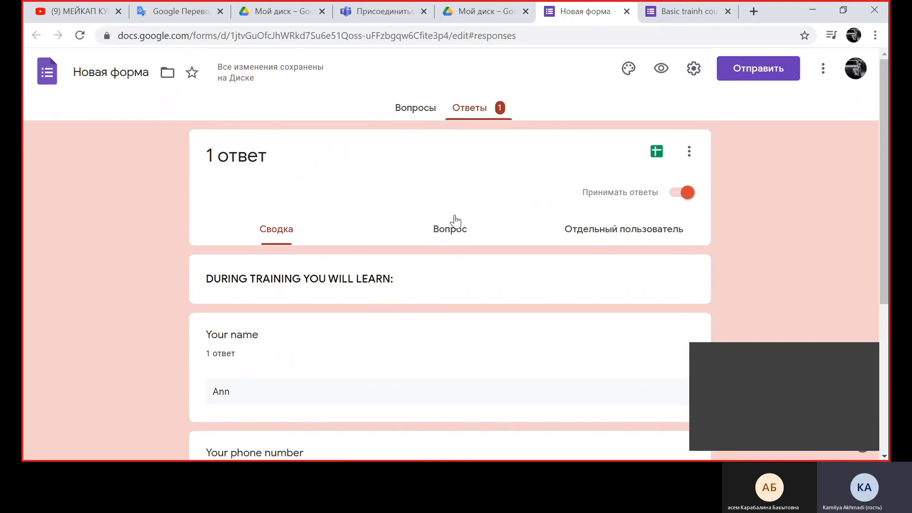
Create a new linked spreadsheet named "Новая форма (Ответы)" for the form's responses
{"action": "left_click", "coordinate": [652, 149]}
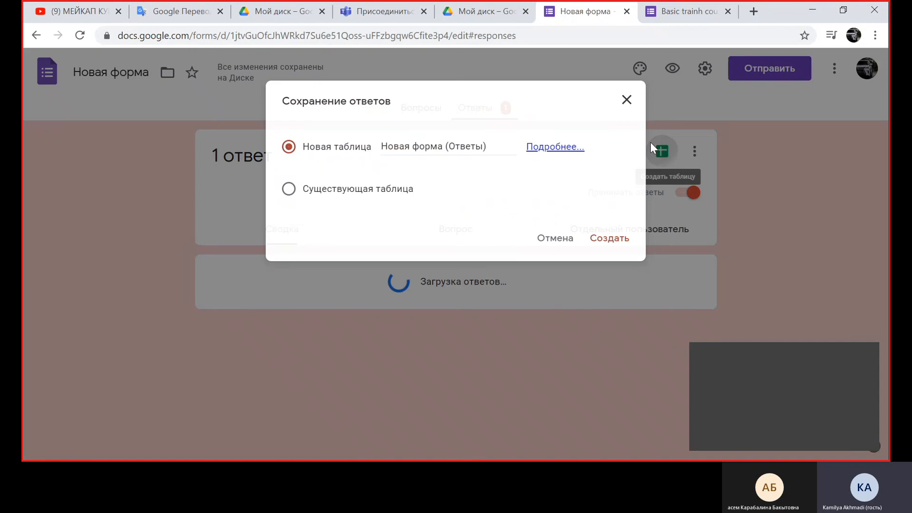
{"action": "left_click", "coordinate": [604, 244]}
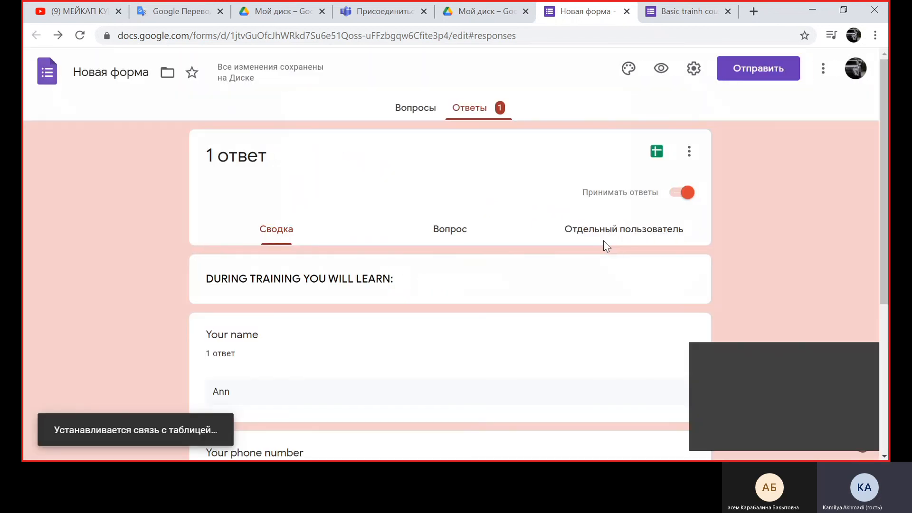